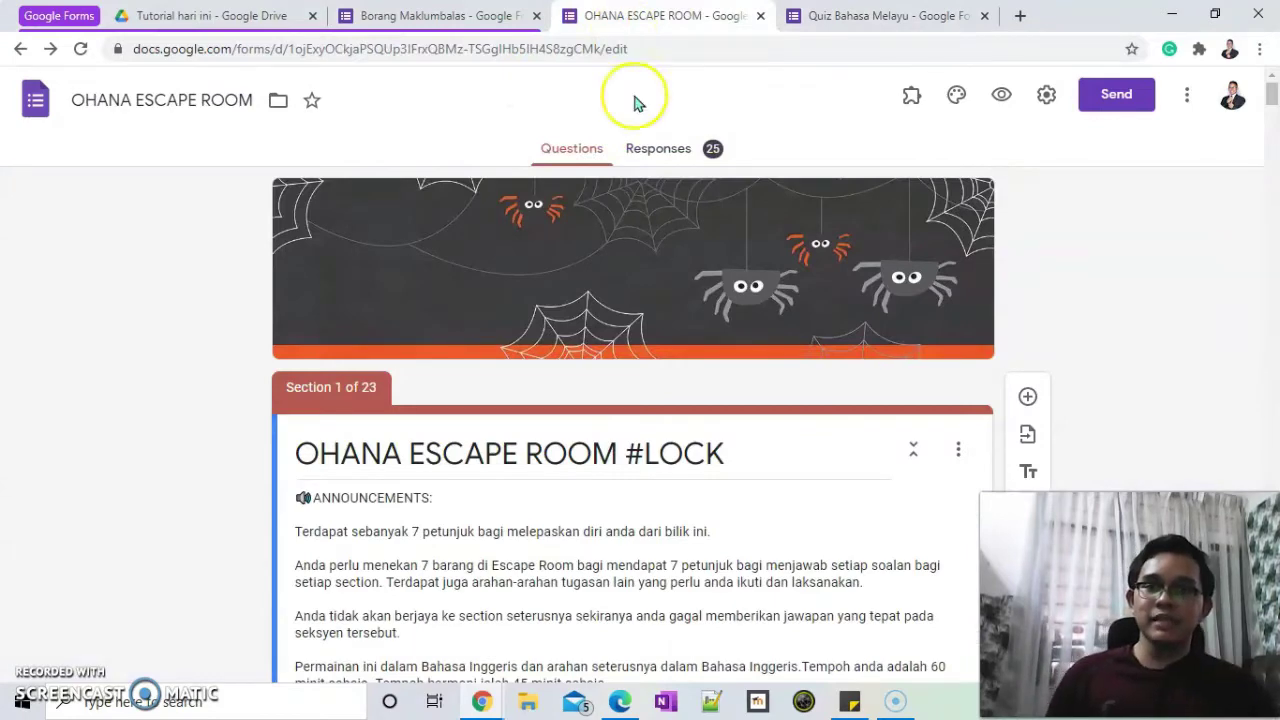
Open the responses of the OHANA ESCAPE ROOM form, and switch to the Quiz Bahasa Melayu responses.
{"action": "left_click", "coordinate": [645, 150]}
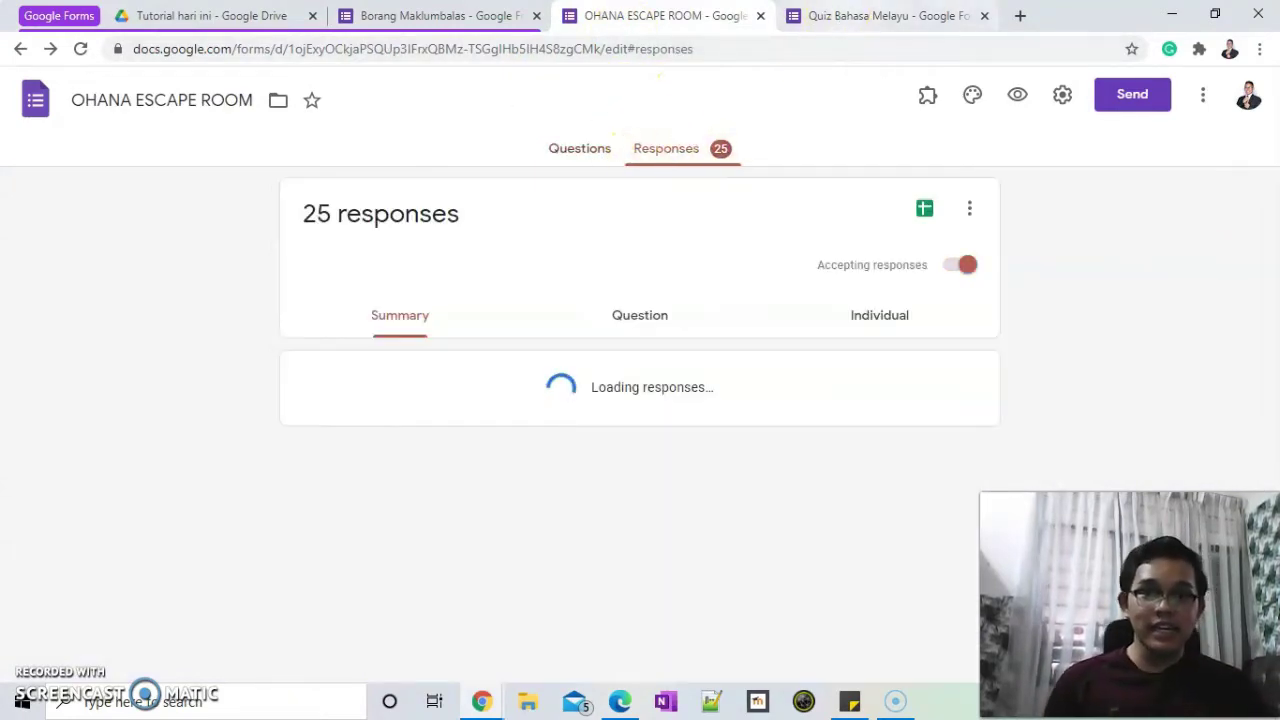
{"action": "key", "text": "ctrl+Tab"}
{"action": "scroll", "coordinate": [546, 360], "scroll_direction": "down", "scroll_amount": 2}
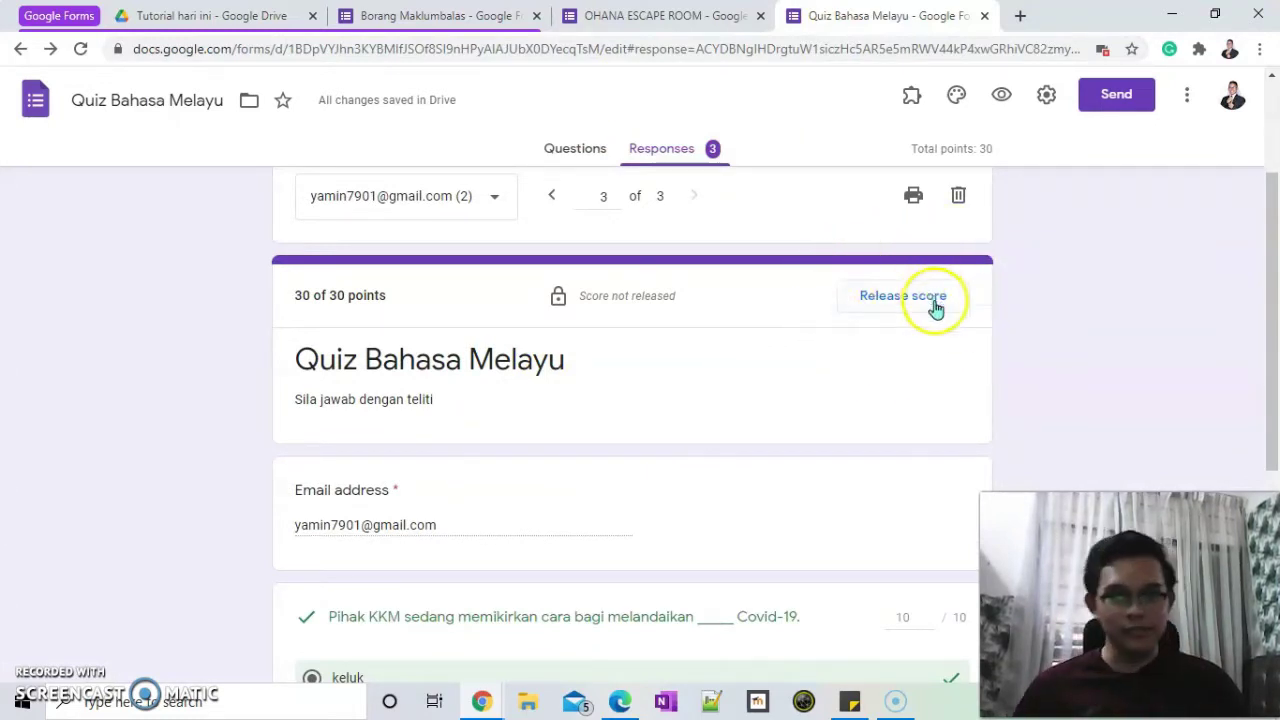
Set the third response's score for the Hang Jebat question to 15 out of 20.
{"action": "scroll", "coordinate": [934, 306], "scroll_direction": "down", "scroll_amount": 4}
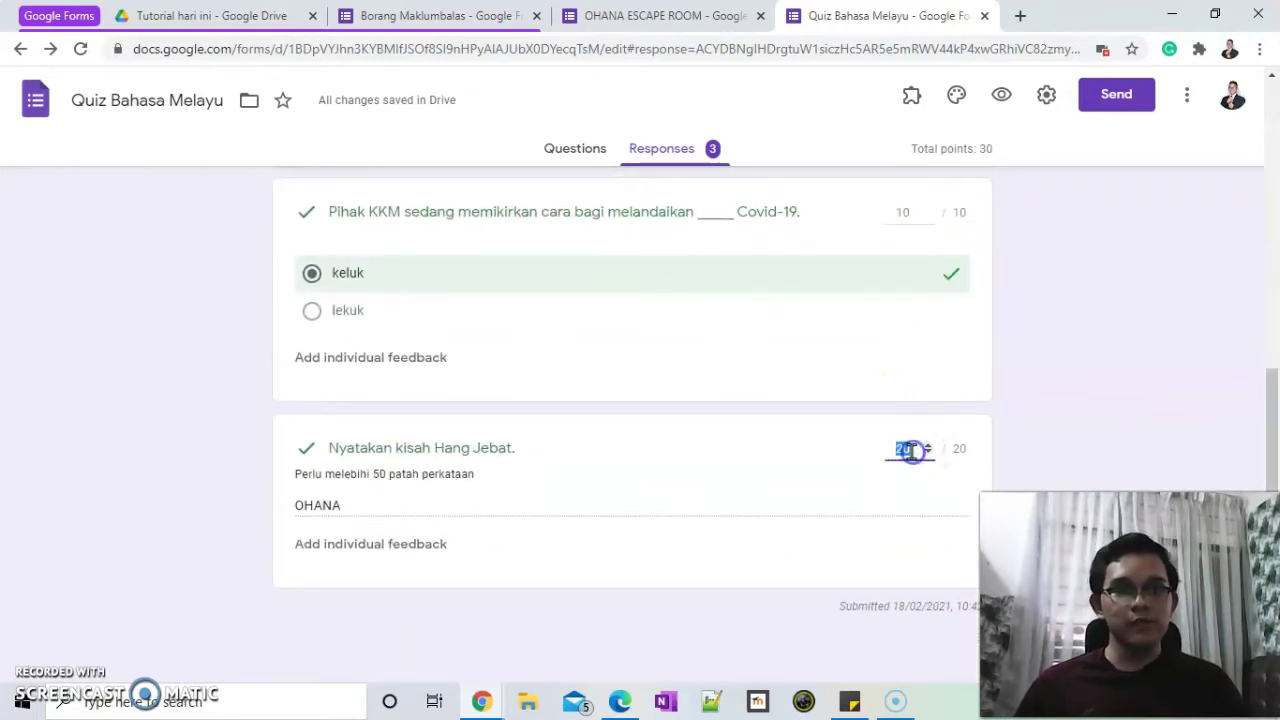
{"action": "left_click", "coordinate": [1108, 408]}
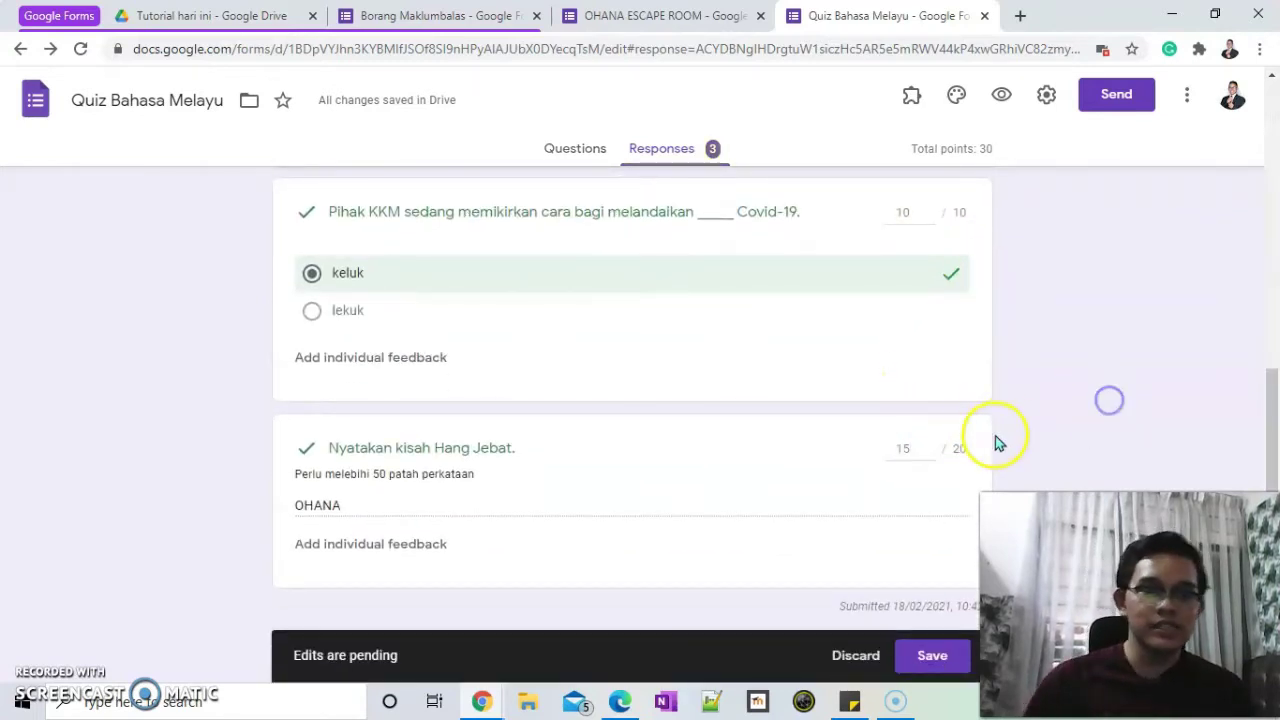
{"action": "left_click", "coordinate": [911, 475]}
{"action": "scroll", "coordinate": [791, 400], "scroll_direction": "up", "scroll_amount": 6}
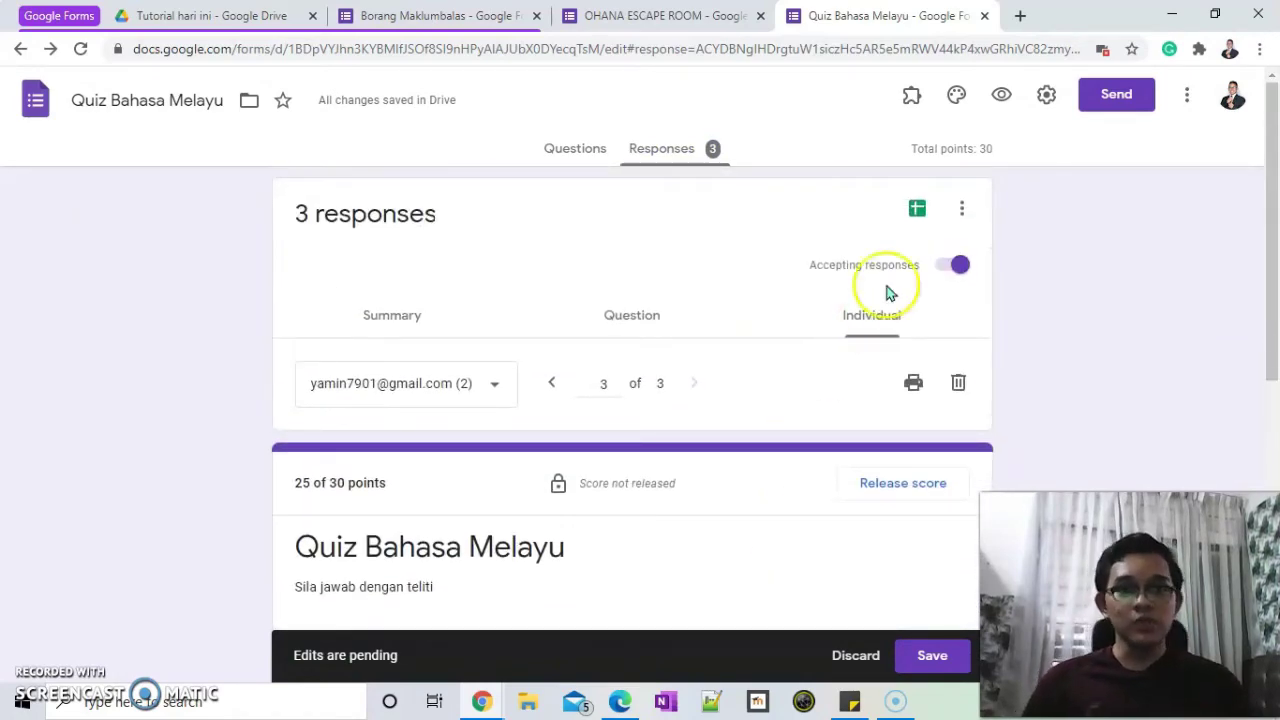
Check the mark release option in the quiz settings, and close them without saving.
{"action": "left_click", "coordinate": [1046, 94]}
{"action": "left_click", "coordinate": [815, 190]}
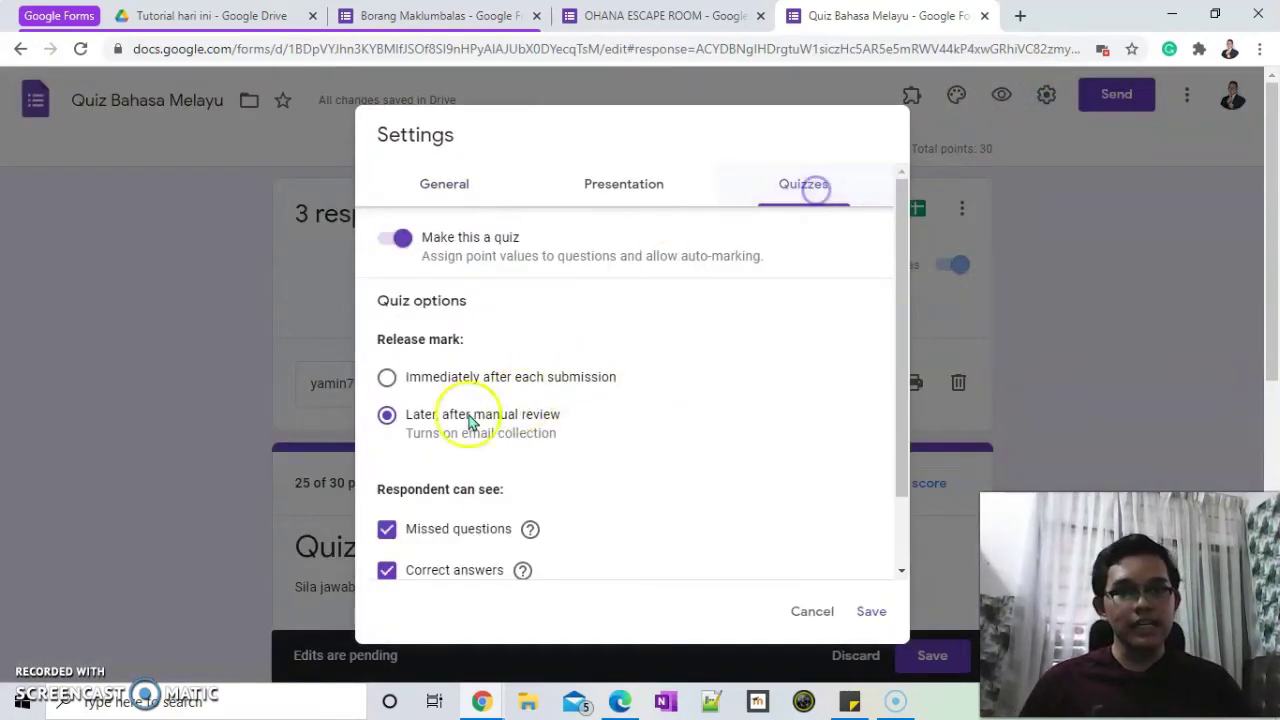
{"action": "left_click", "coordinate": [812, 611]}
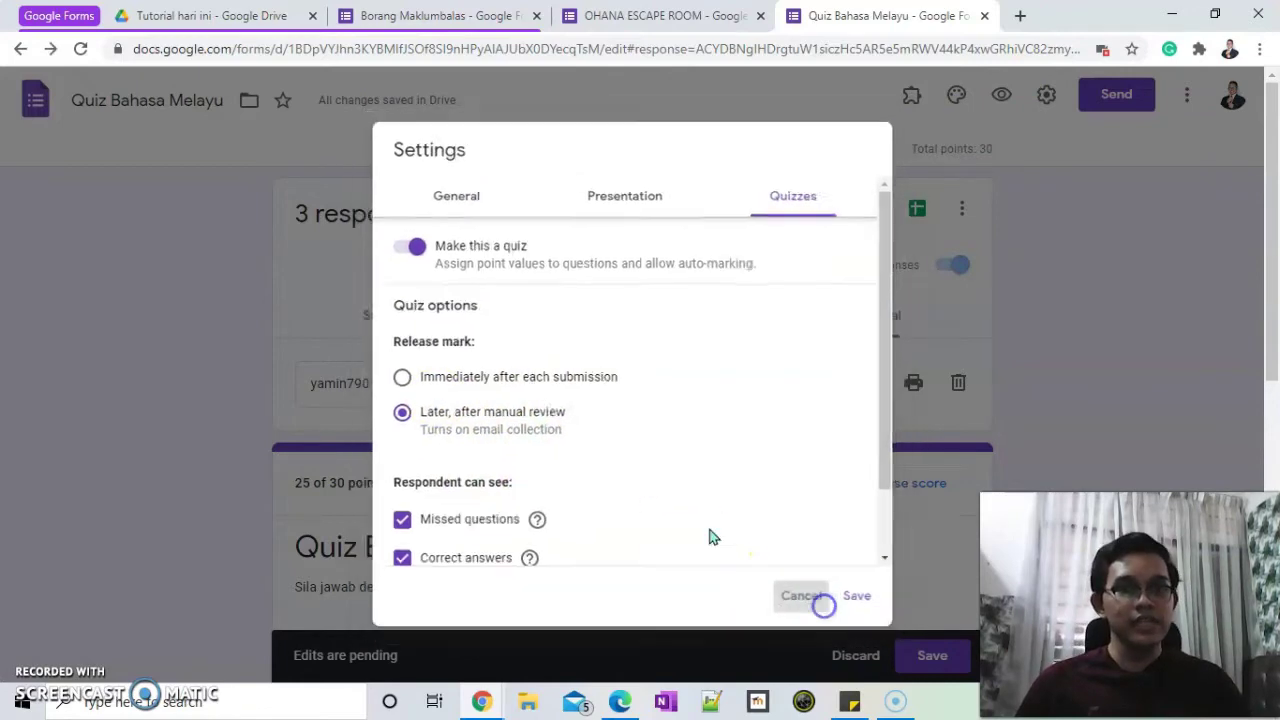
Look over the third individual response and go back to the second one, leaving the pending score edit unsaved.
{"action": "scroll", "coordinate": [660, 330], "scroll_direction": "down", "scroll_amount": 2}
{"action": "scroll", "coordinate": [665, 340], "scroll_direction": "up", "scroll_amount": 2}
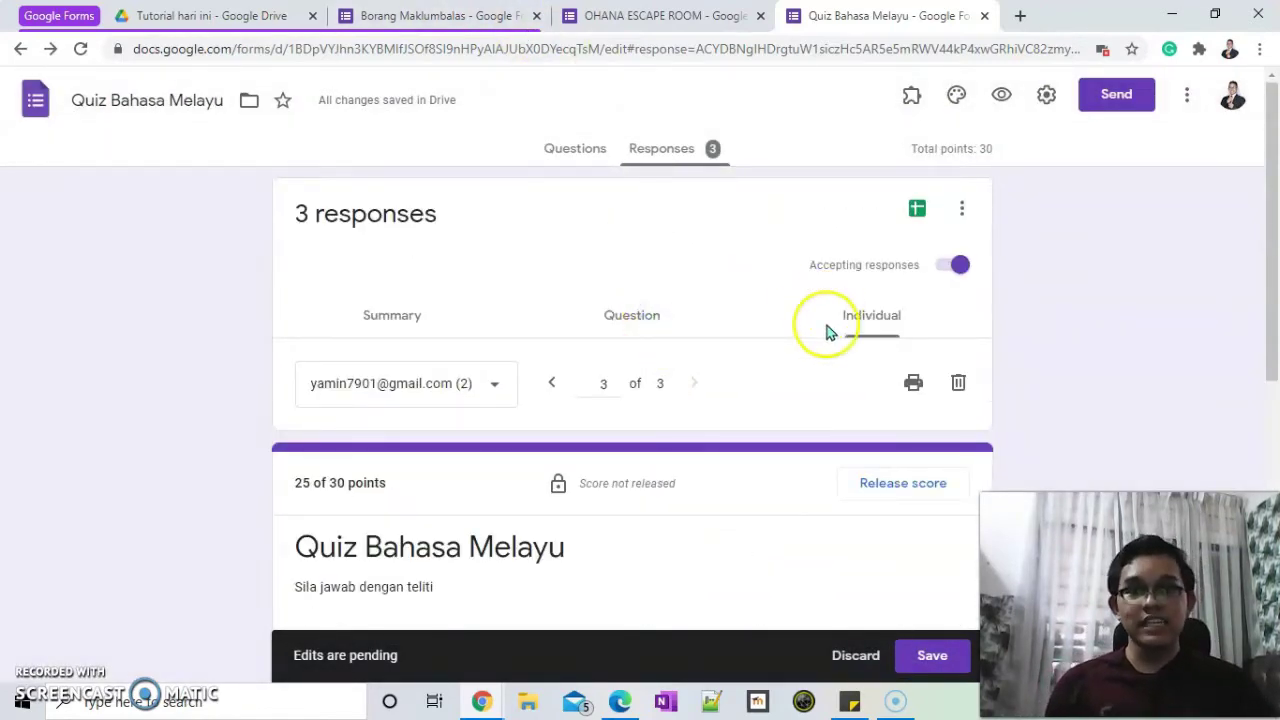
{"action": "scroll", "coordinate": [800, 350], "scroll_direction": "down", "scroll_amount": 3}
{"action": "scroll", "coordinate": [790, 363], "scroll_direction": "up", "scroll_amount": 3}
{"action": "scroll", "coordinate": [845, 365], "scroll_direction": "down", "scroll_amount": 5}
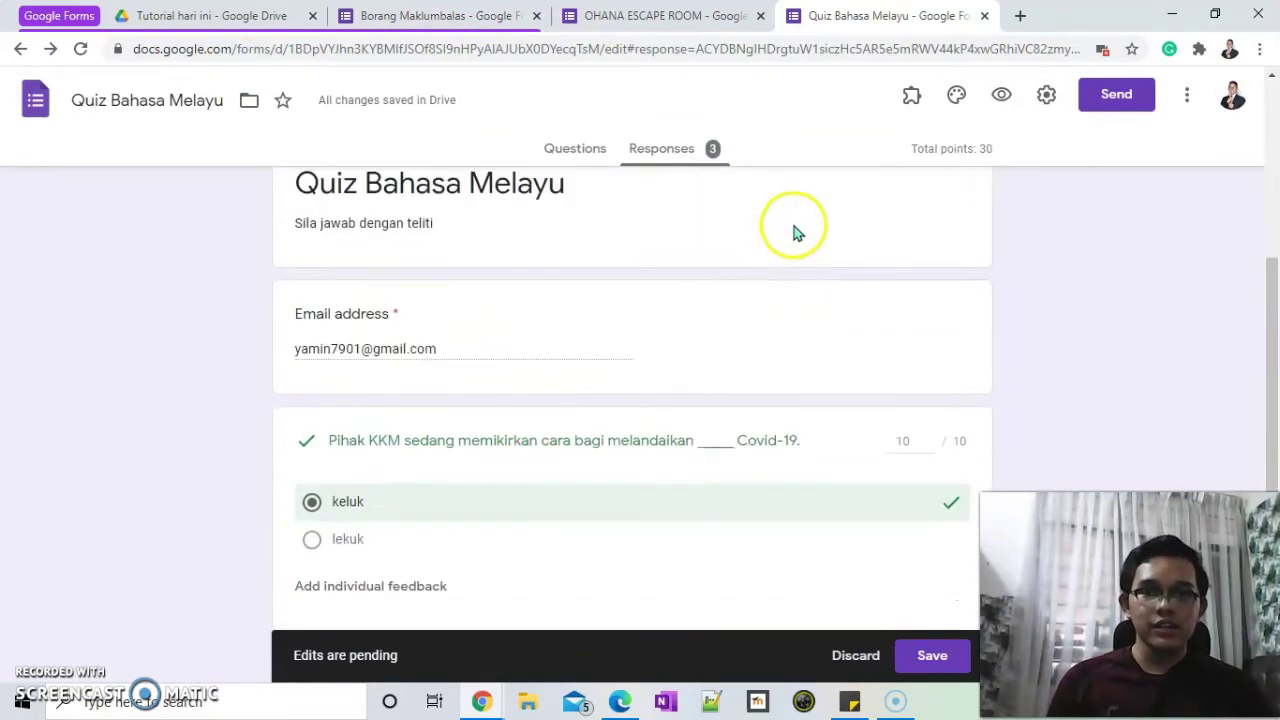
{"action": "scroll", "coordinate": [716, 349], "scroll_direction": "up", "scroll_amount": 5}
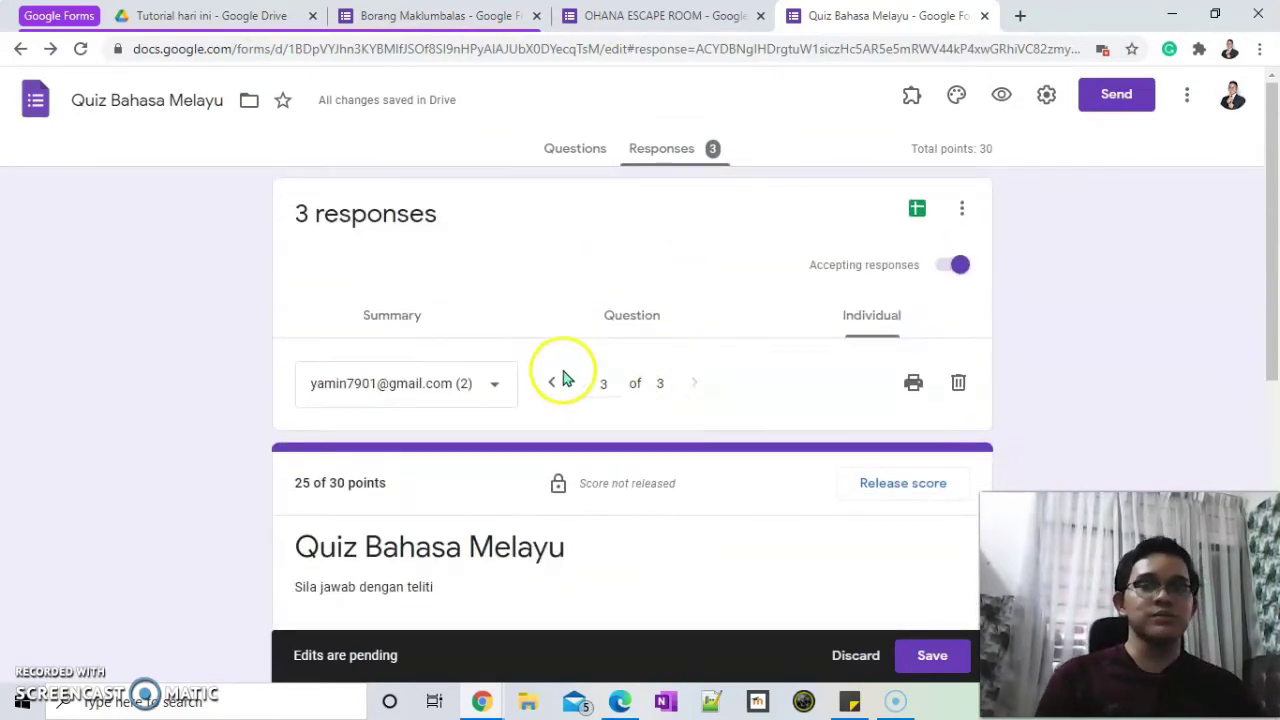
{"action": "left_click", "coordinate": [543, 381]}
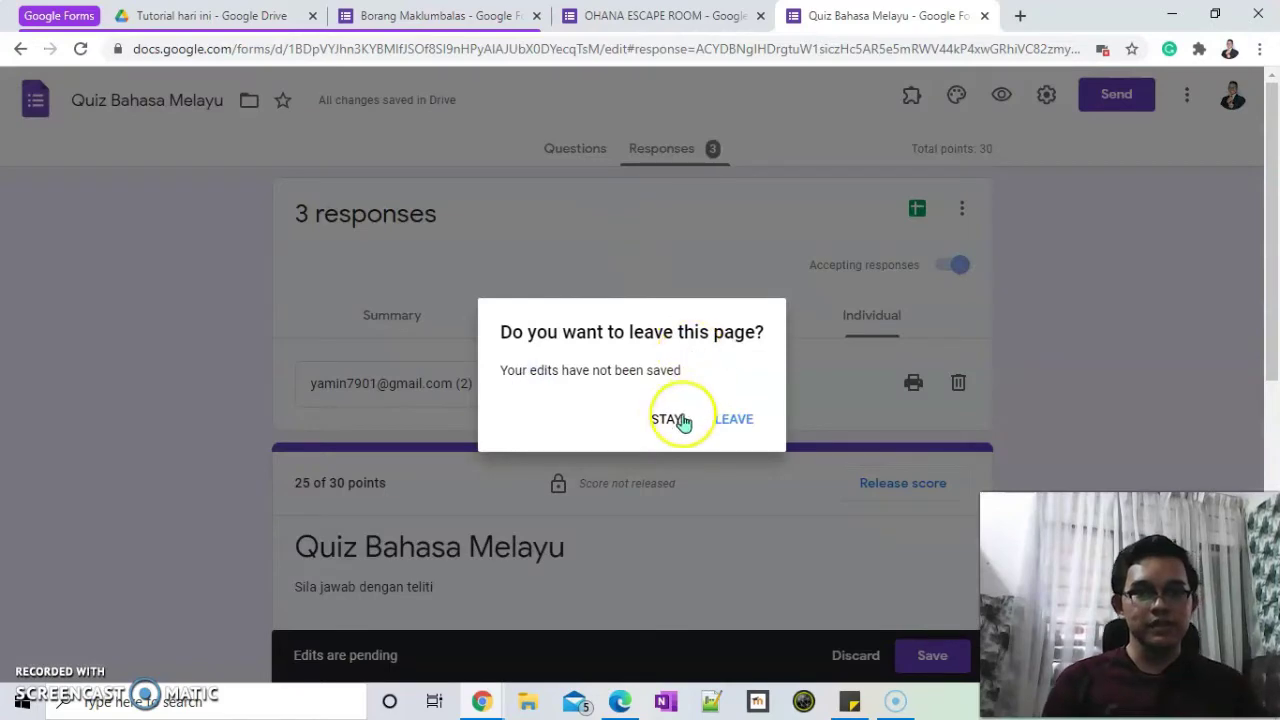
{"action": "left_click", "coordinate": [733, 419]}
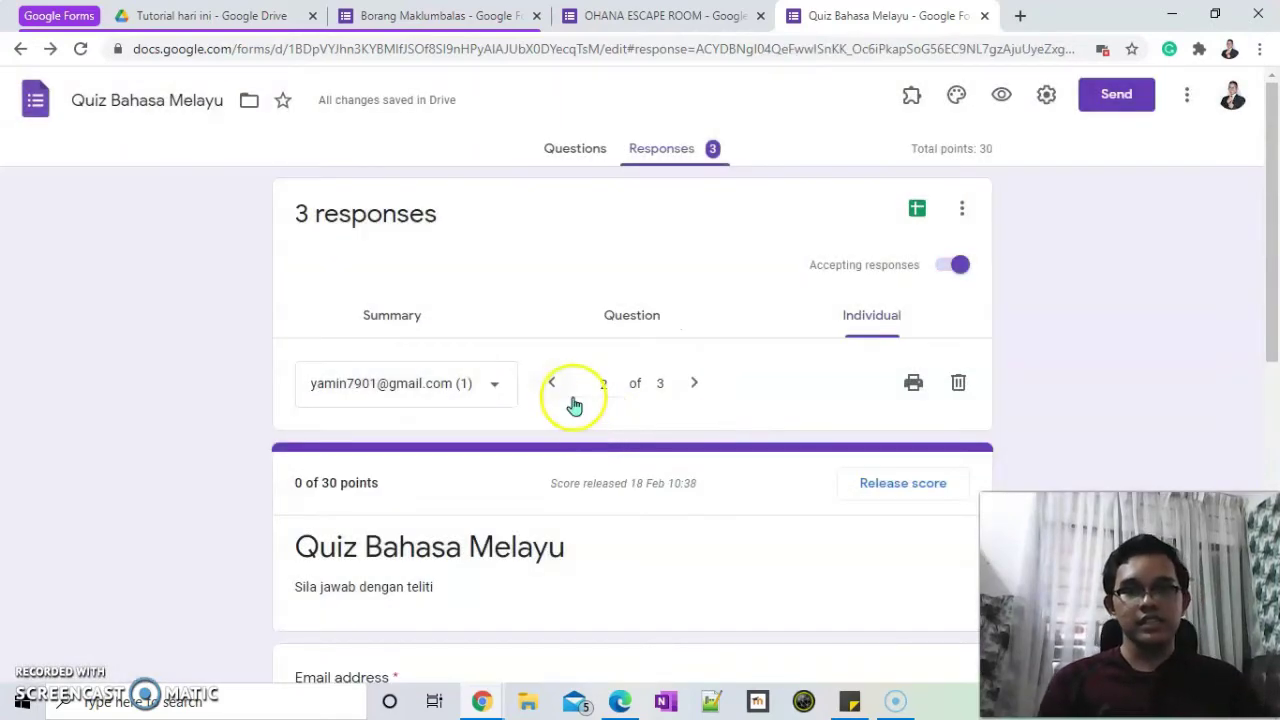
Review the marks and release status of the second individual response, and go to the first response.
{"action": "scroll", "coordinate": [619, 319], "scroll_direction": "down", "scroll_amount": 3}
{"action": "scroll", "coordinate": [619, 319], "scroll_direction": "down", "scroll_amount": 3}
{"action": "scroll", "coordinate": [612, 295], "scroll_direction": "up", "scroll_amount": 6}
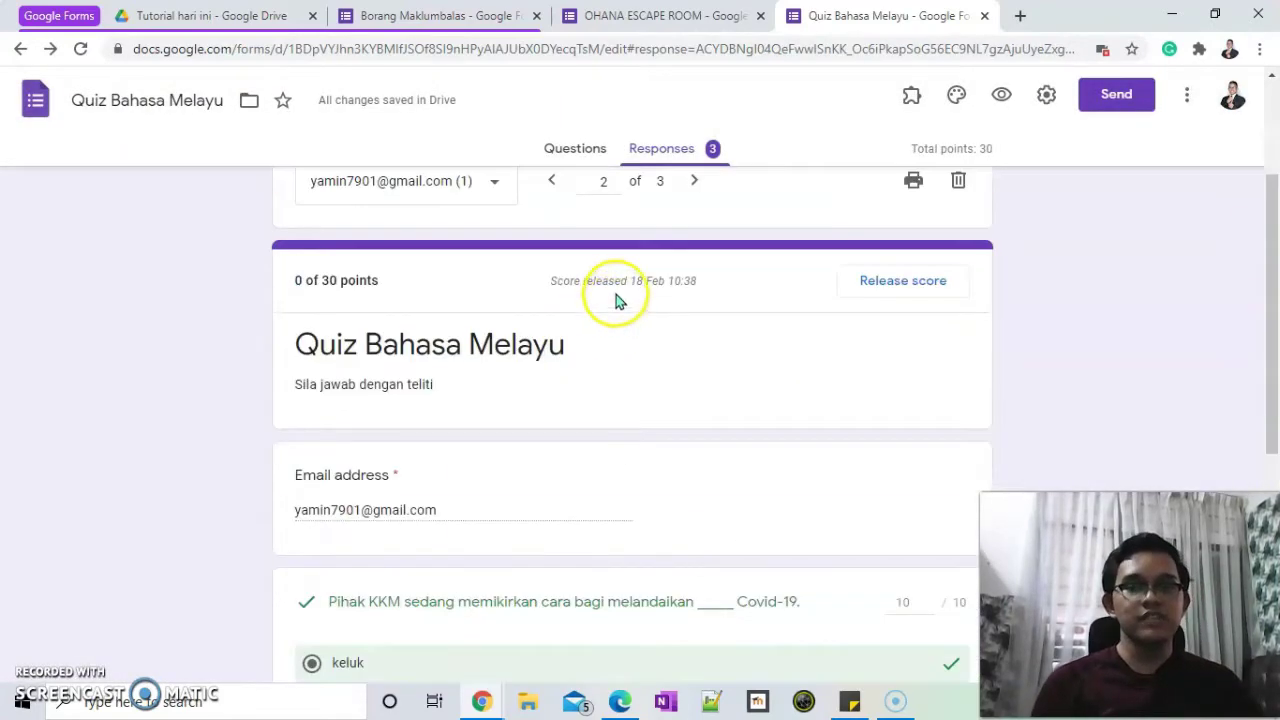
{"action": "left_click", "coordinate": [552, 369]}
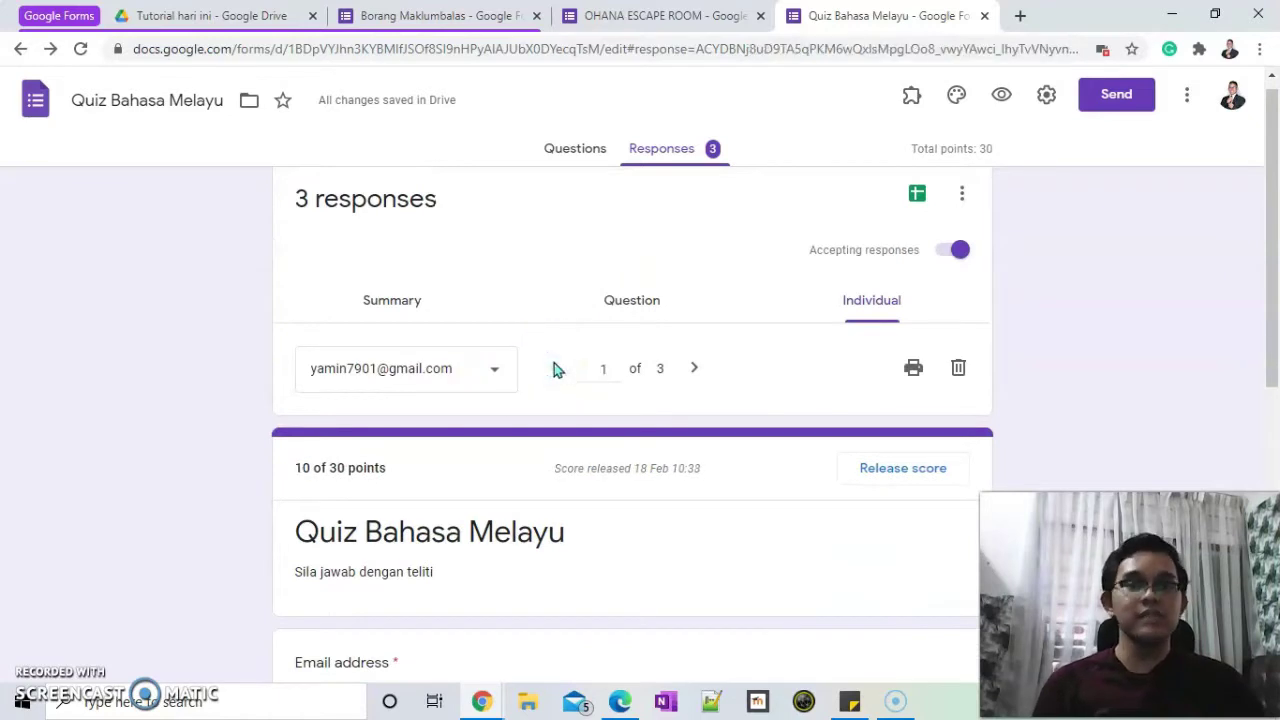
View the quiz responses by question and examine the grouped answers, marks and feedback for the Covid-19 question.
{"action": "left_click", "coordinate": [631, 304]}
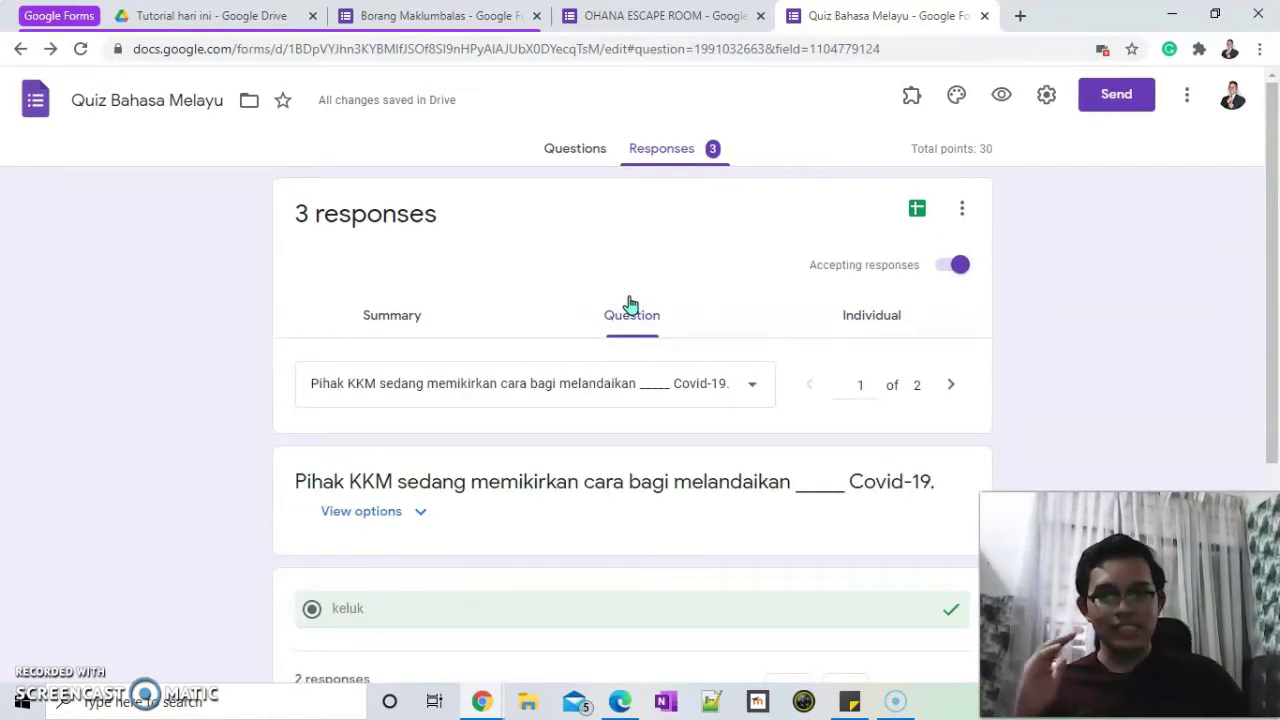
{"action": "scroll", "coordinate": [680, 329], "scroll_direction": "down", "scroll_amount": 3}
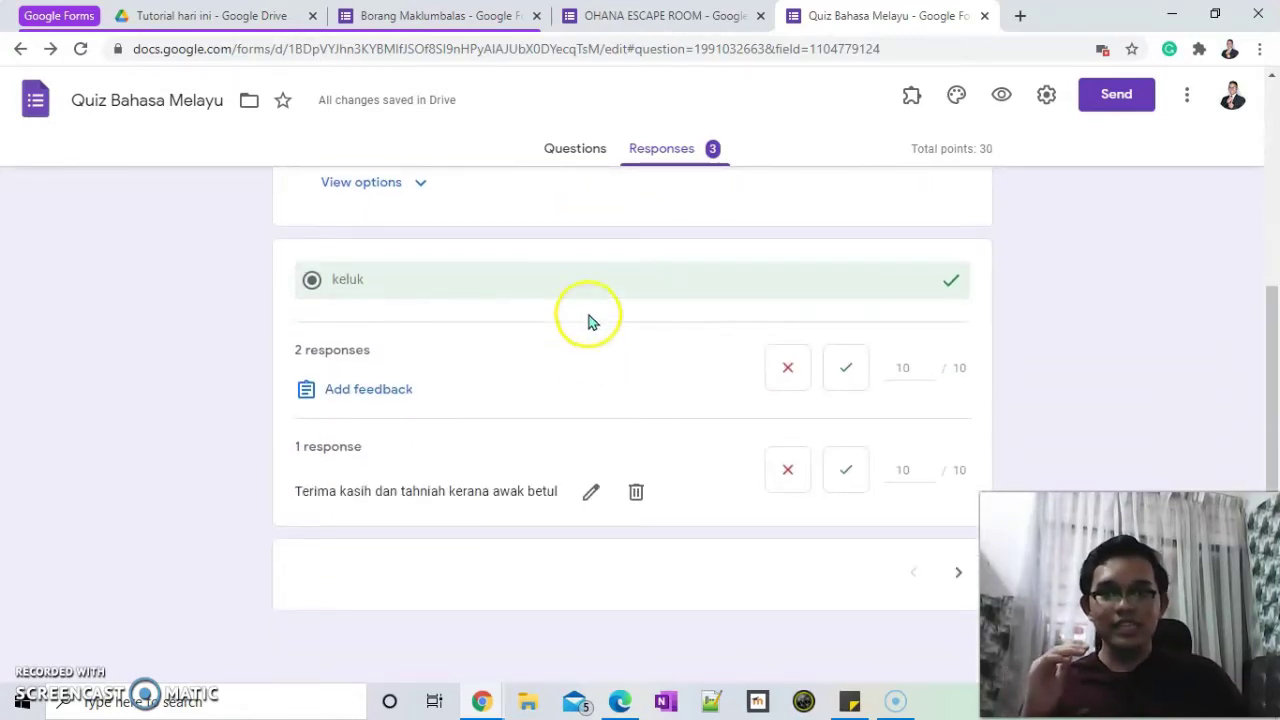
{"action": "scroll", "coordinate": [590, 310], "scroll_direction": "up", "scroll_amount": 3}
{"action": "scroll", "coordinate": [590, 310], "scroll_direction": "down", "scroll_amount": 3}
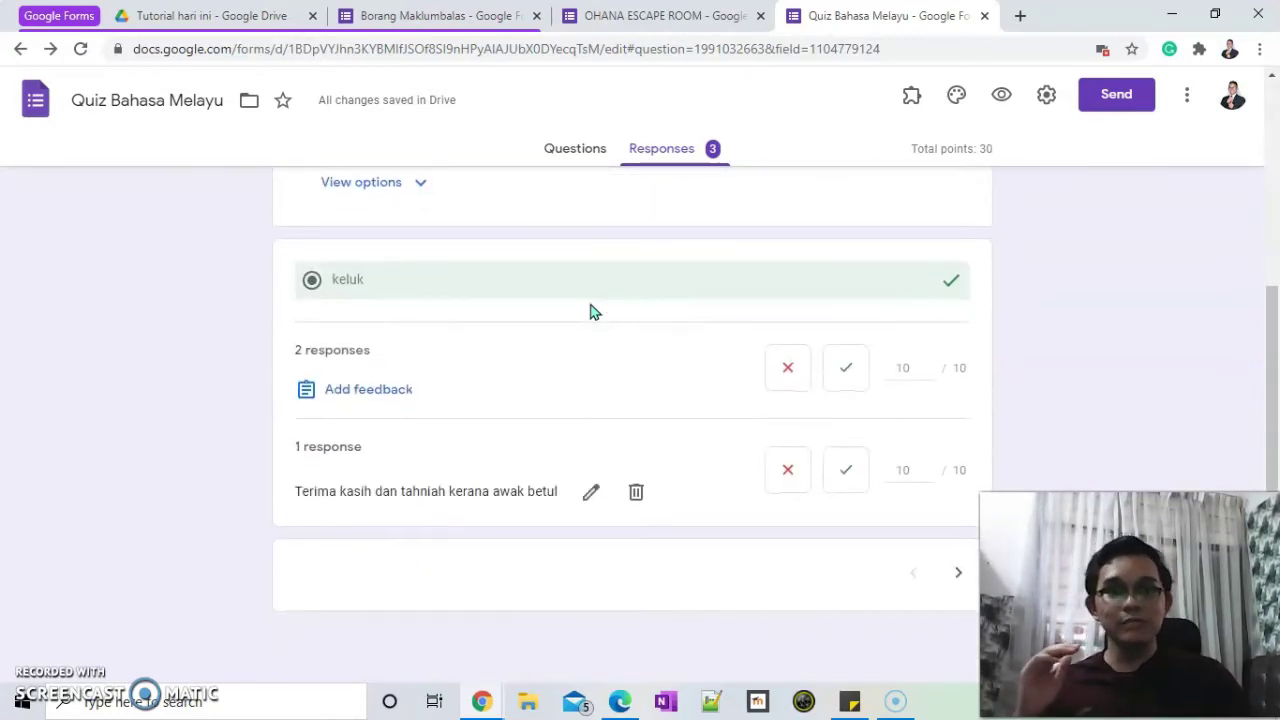
{"action": "scroll", "coordinate": [588, 300], "scroll_direction": "up", "scroll_amount": 2}
{"action": "scroll", "coordinate": [600, 271], "scroll_direction": "up", "scroll_amount": 2}
View the OHANA ESCAPE ROOM responses by question and examine the answers to the timer play button question.
{"action": "left_click", "coordinate": [660, 15]}
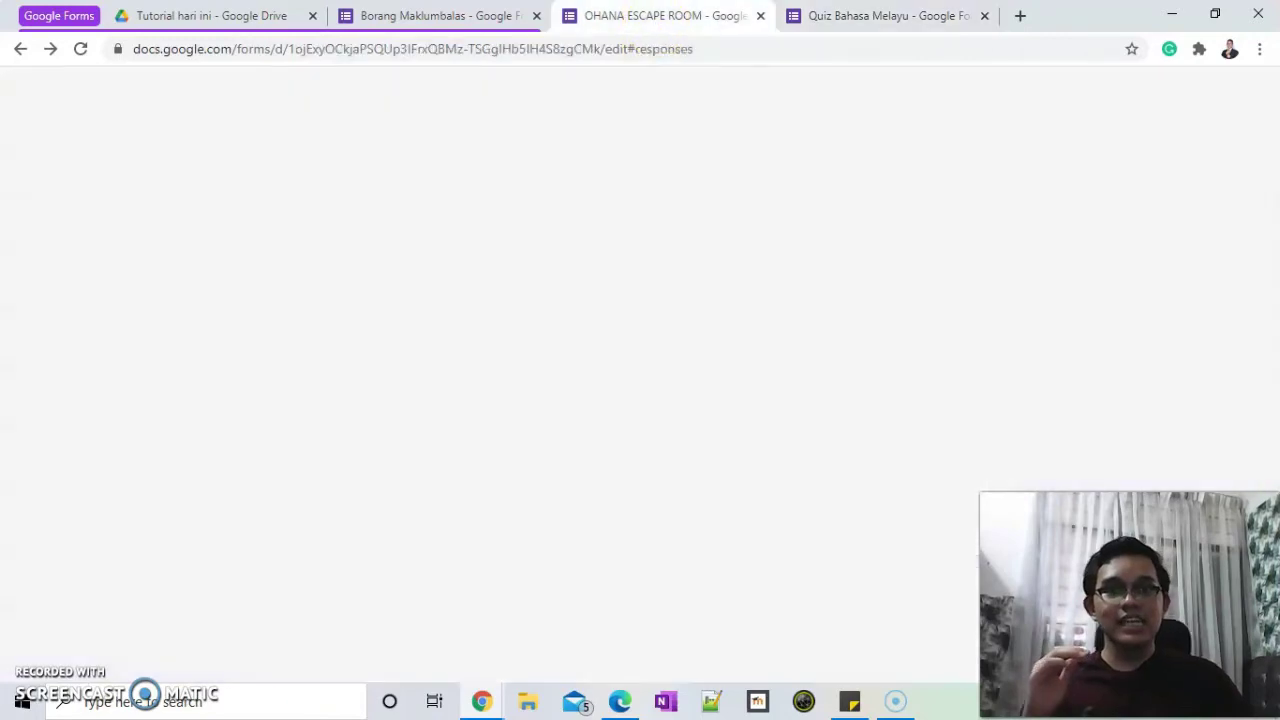
{"action": "left_click", "coordinate": [635, 322]}
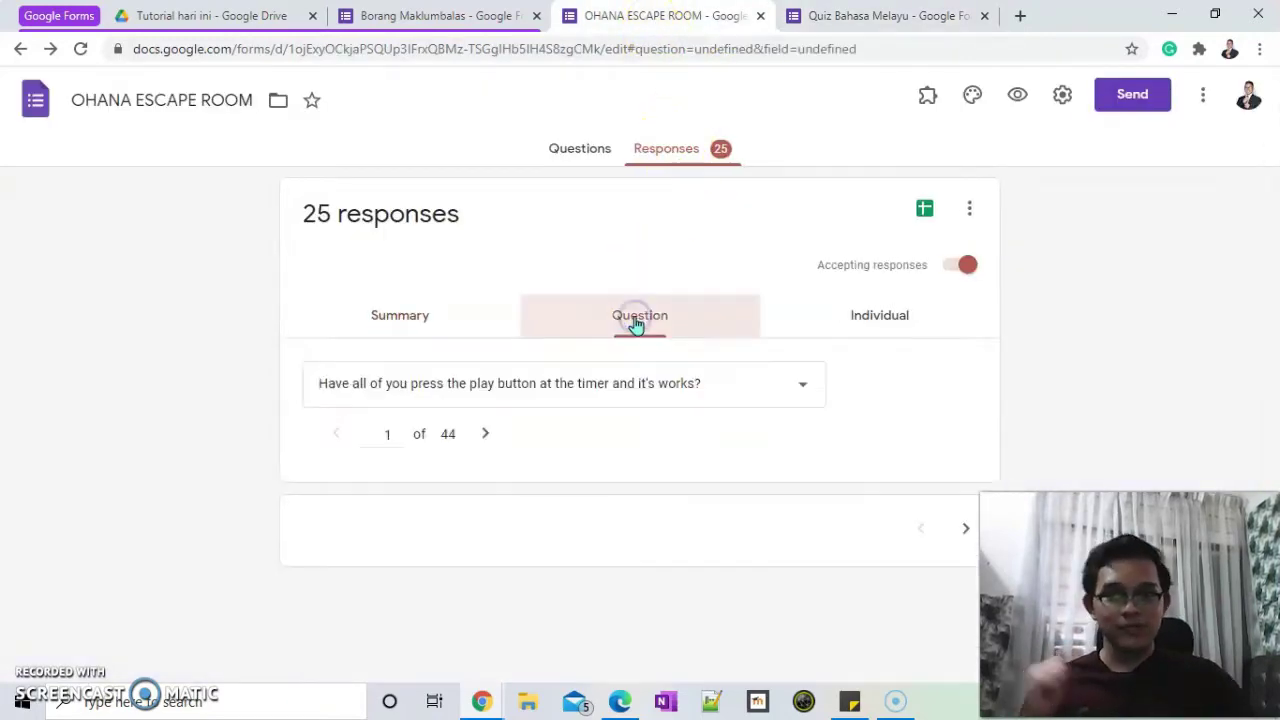
{"action": "scroll", "coordinate": [637, 330], "scroll_direction": "down", "scroll_amount": 3}
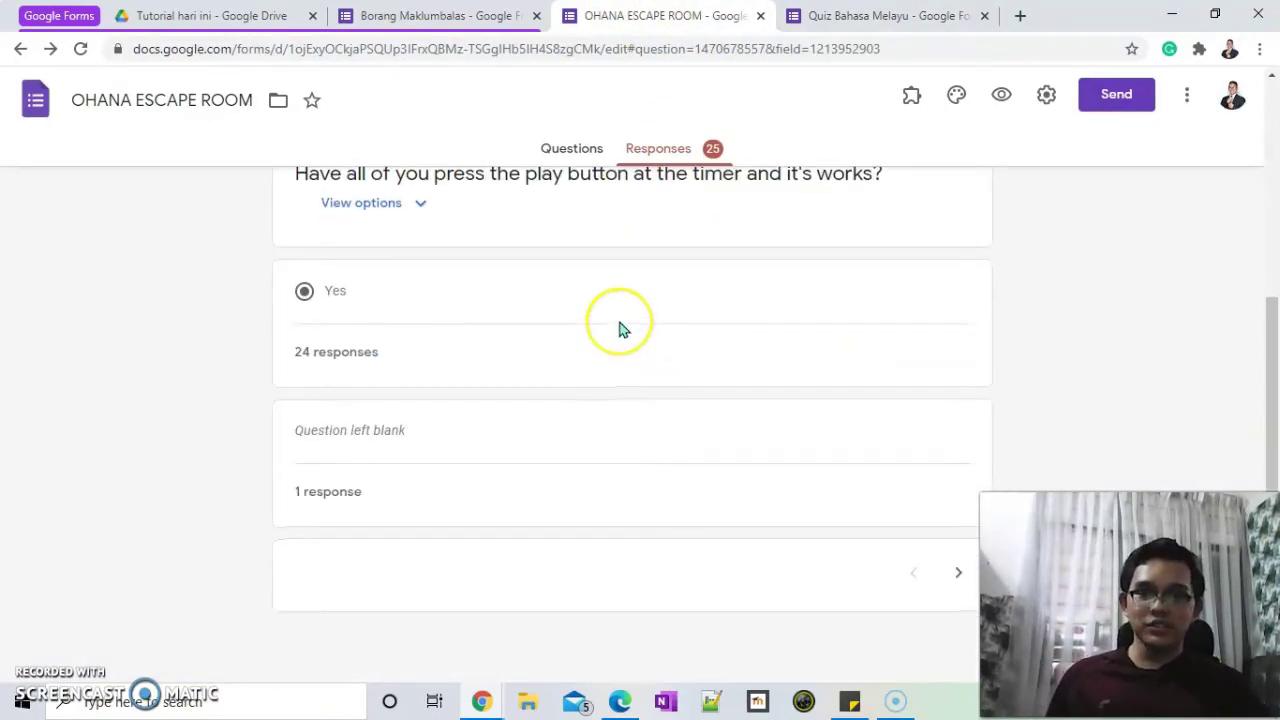
{"action": "scroll", "coordinate": [620, 329], "scroll_direction": "up", "scroll_amount": 1}
{"action": "scroll", "coordinate": [620, 329], "scroll_direction": "up", "scroll_amount": 1}
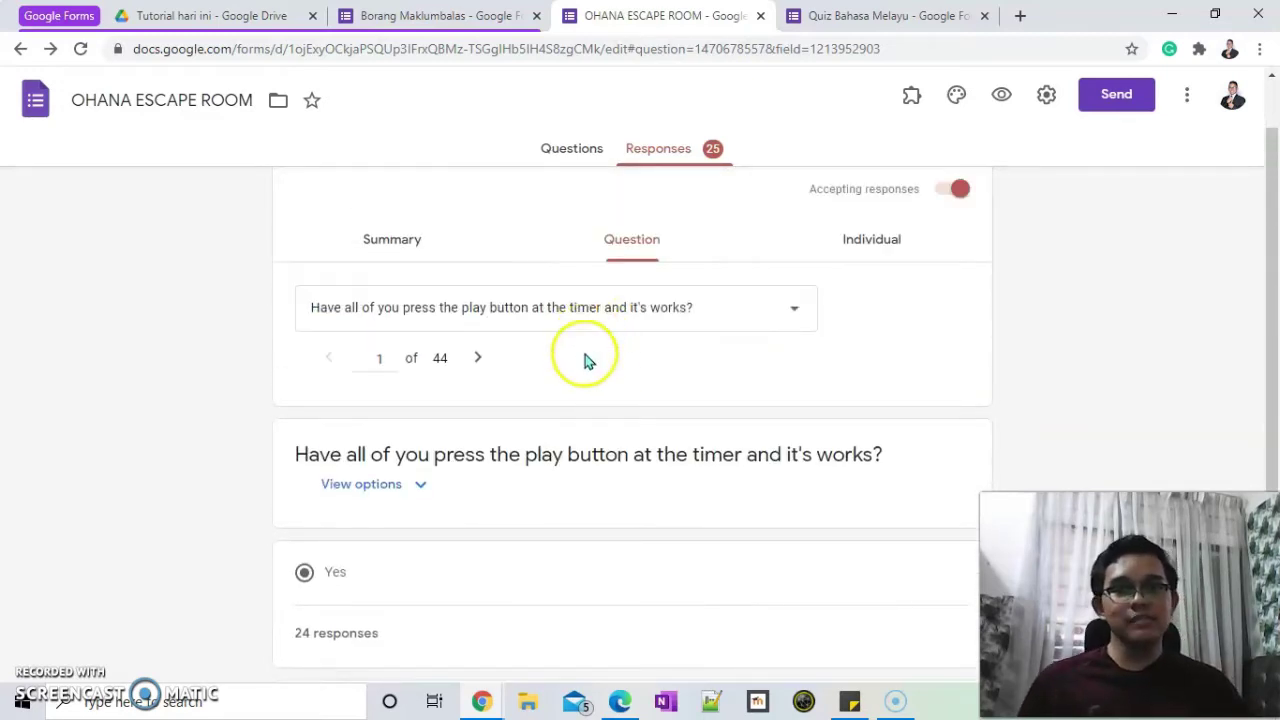
{"action": "scroll", "coordinate": [380, 420], "scroll_direction": "down", "scroll_amount": 3}
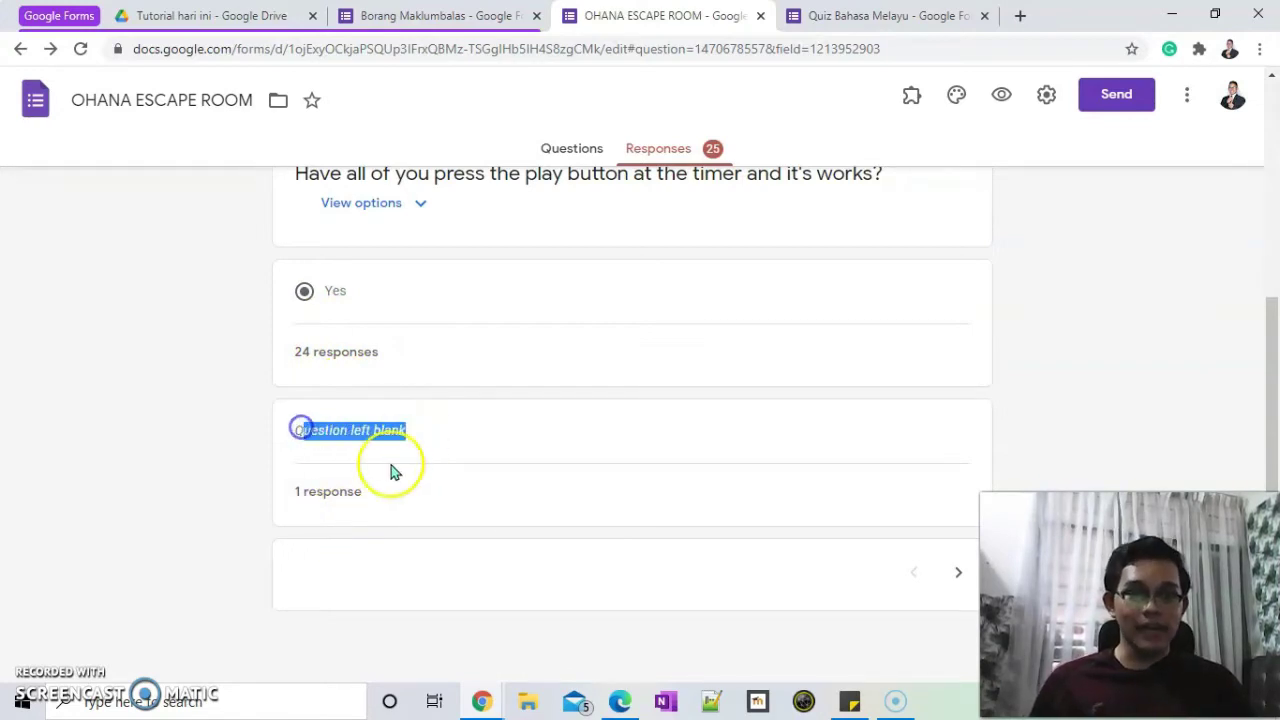
{"action": "scroll", "coordinate": [393, 470], "scroll_direction": "up", "scroll_amount": 4}
Advance to question 4 about the mentee group's marks out of 100, and examine its grouped answers.
{"action": "left_click", "coordinate": [482, 432]}
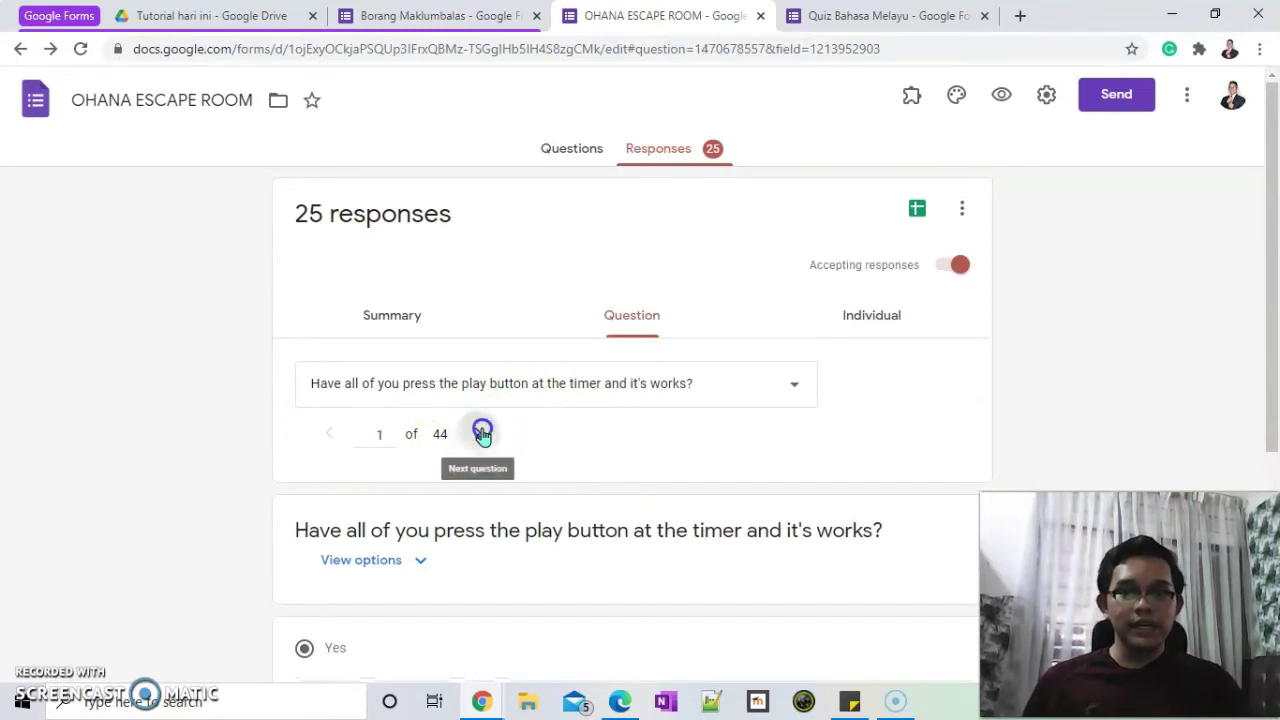
{"action": "left_click", "coordinate": [482, 432]}
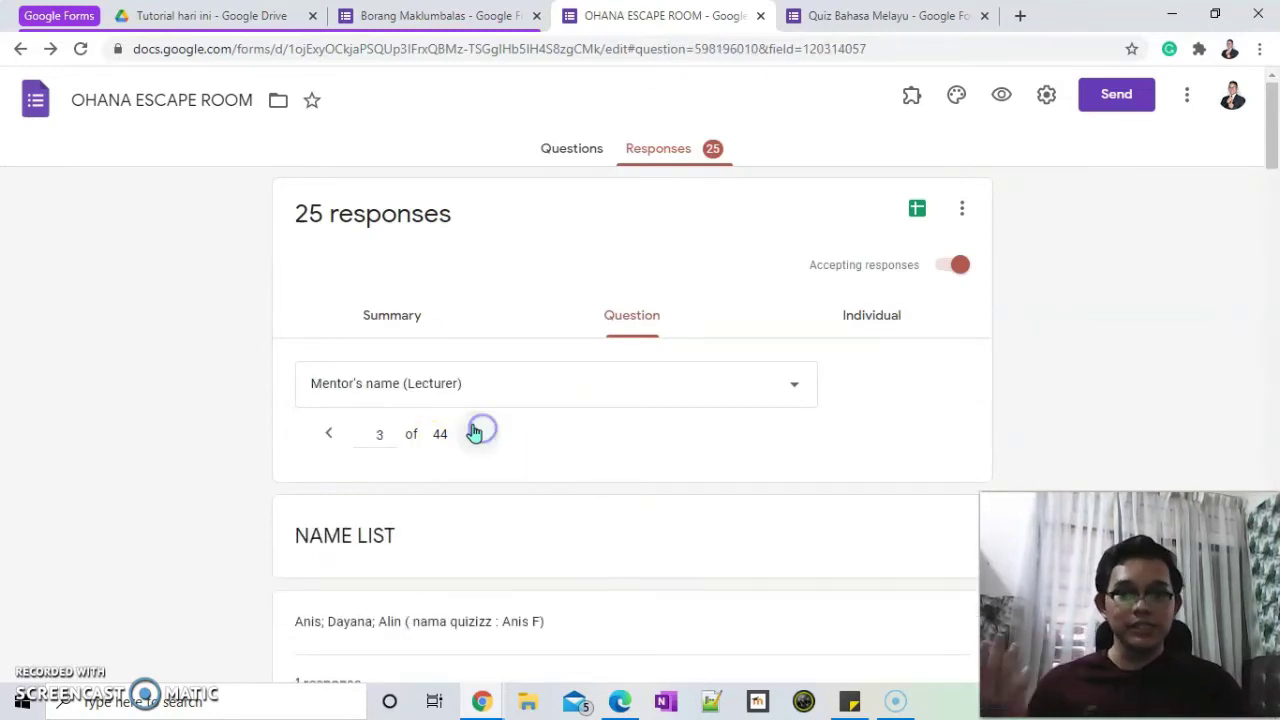
{"action": "left_click", "coordinate": [481, 432]}
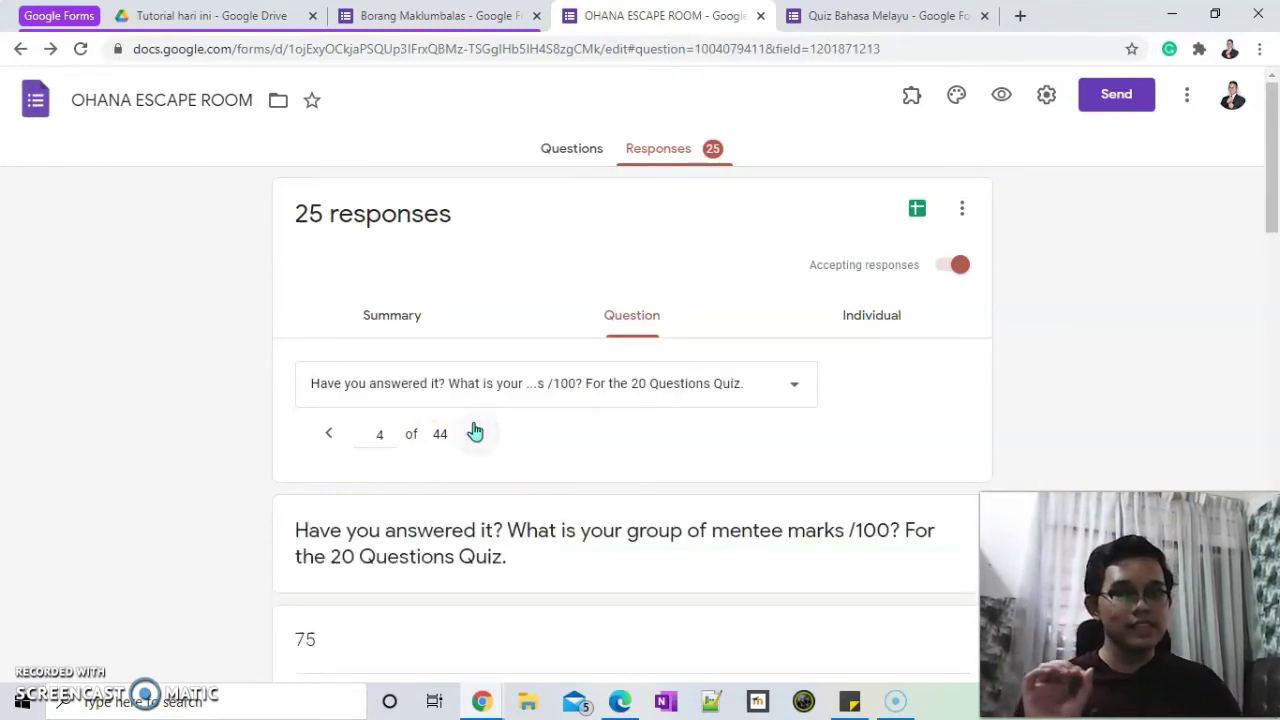
{"action": "scroll", "coordinate": [445, 460], "scroll_direction": "down", "scroll_amount": 4}
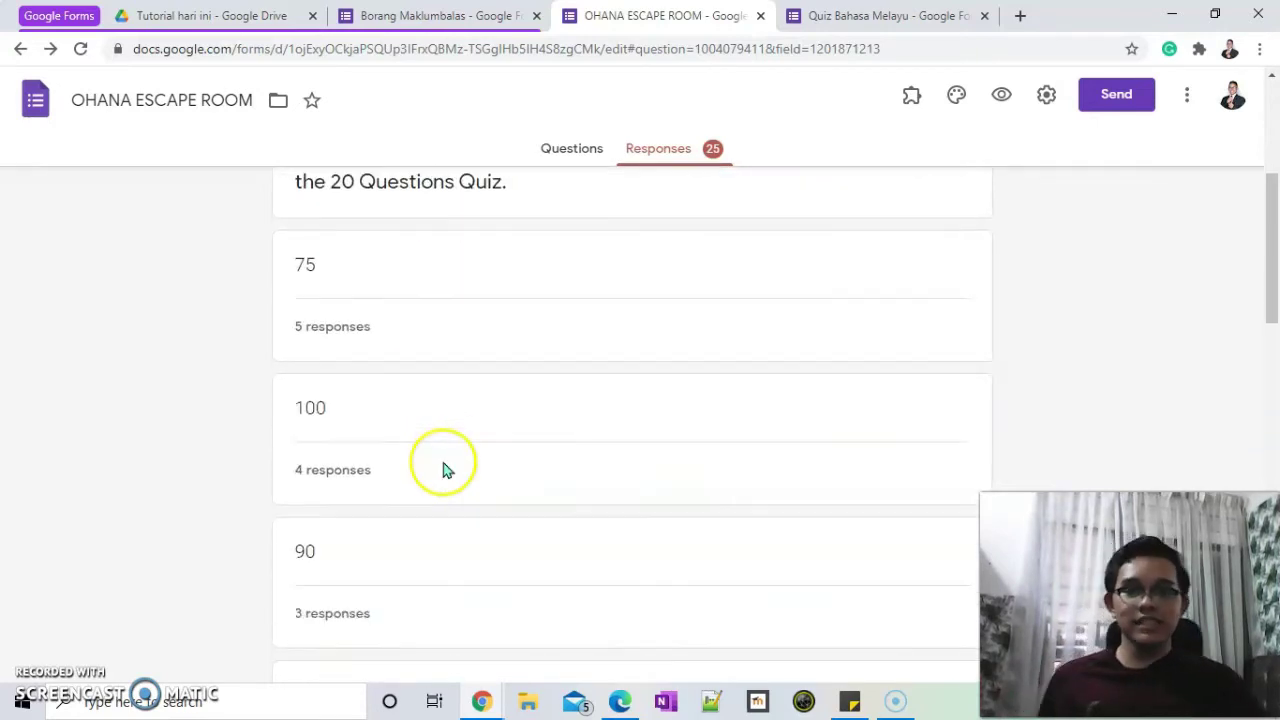
{"action": "scroll", "coordinate": [395, 367], "scroll_direction": "down", "scroll_amount": 2}
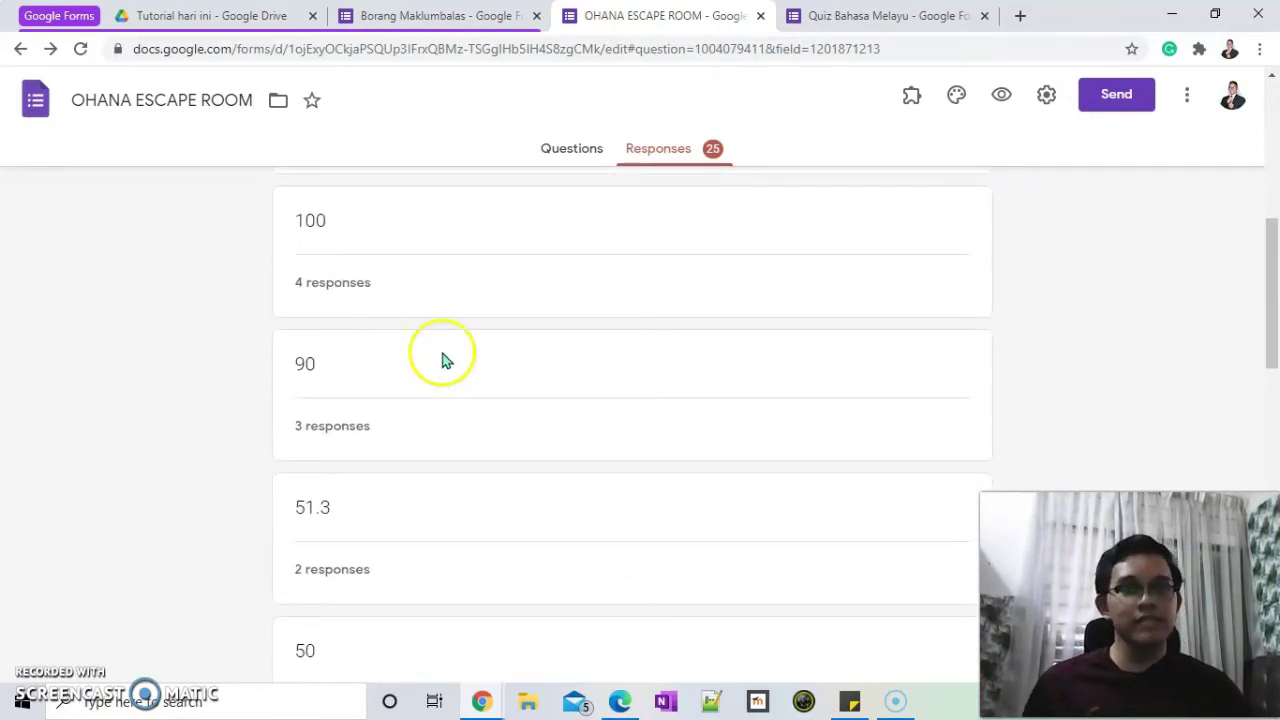
{"action": "scroll", "coordinate": [443, 355], "scroll_direction": "up", "scroll_amount": 4}
{"action": "scroll", "coordinate": [449, 370], "scroll_direction": "down", "scroll_amount": 1}
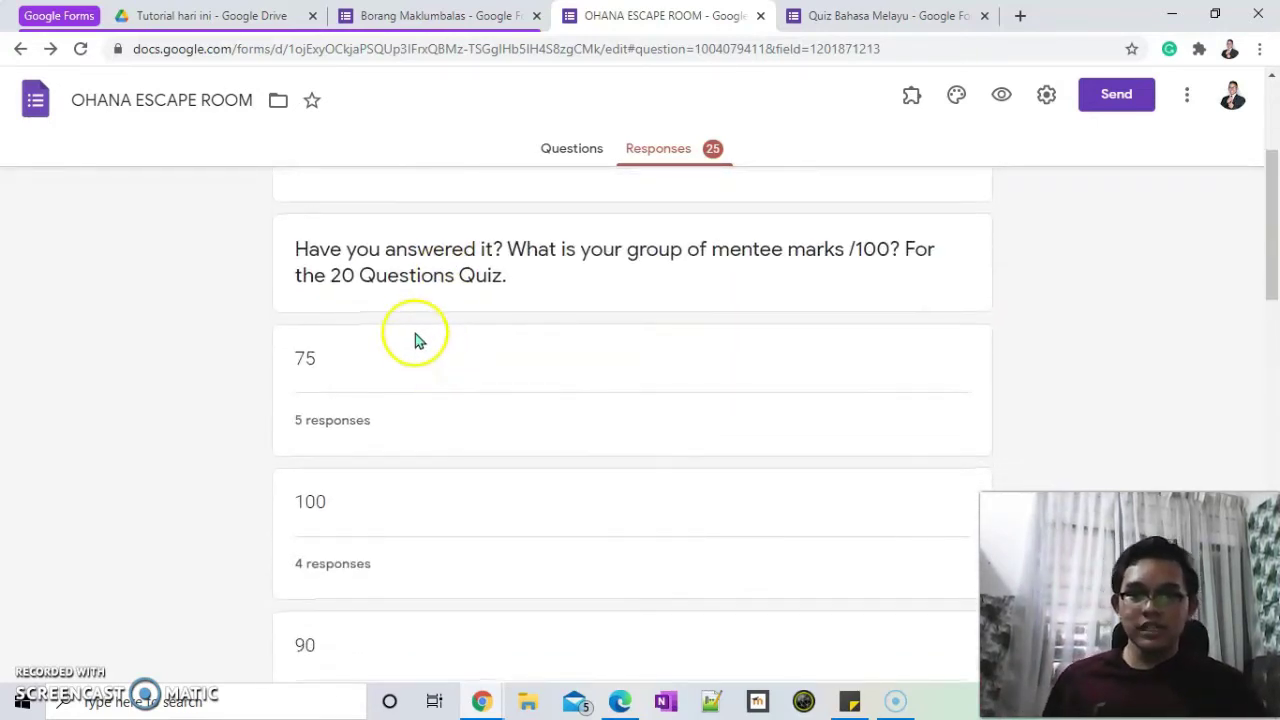
{"action": "scroll", "coordinate": [400, 320], "scroll_direction": "down", "scroll_amount": 8}
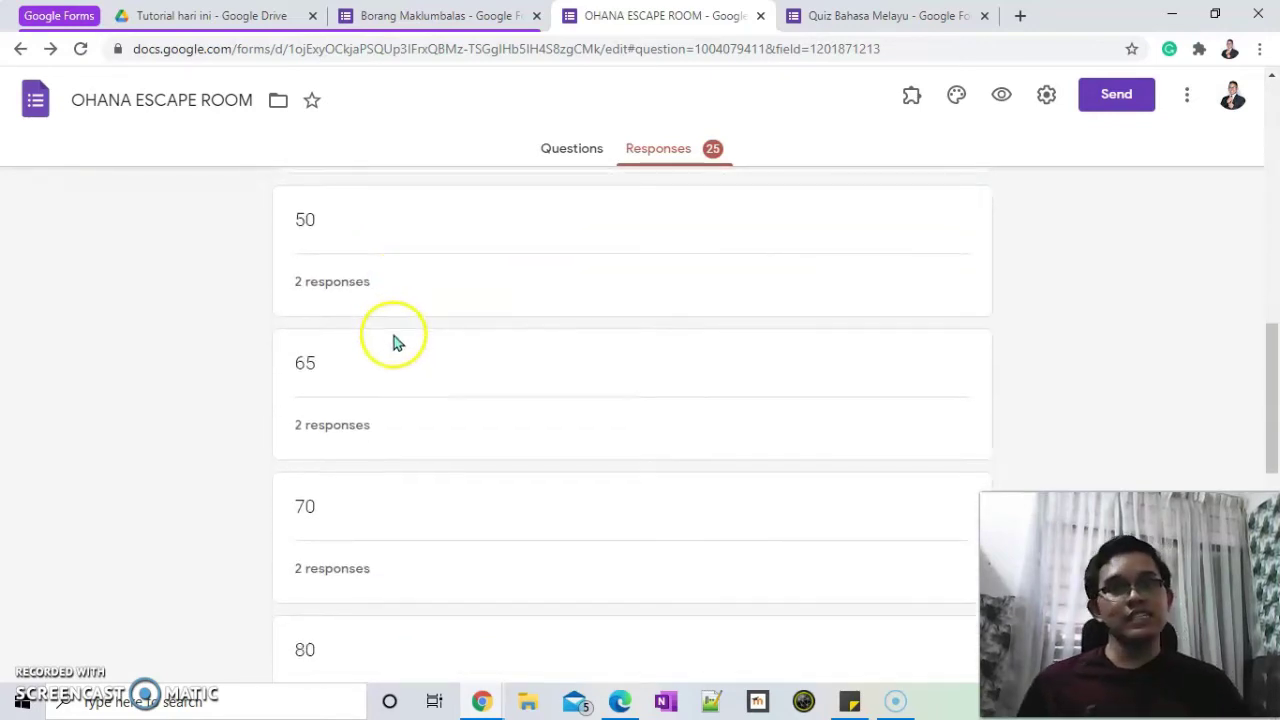
{"action": "scroll", "coordinate": [400, 345], "scroll_direction": "up", "scroll_amount": 5}
{"action": "scroll", "coordinate": [397, 349], "scroll_direction": "up", "scroll_amount": 2}
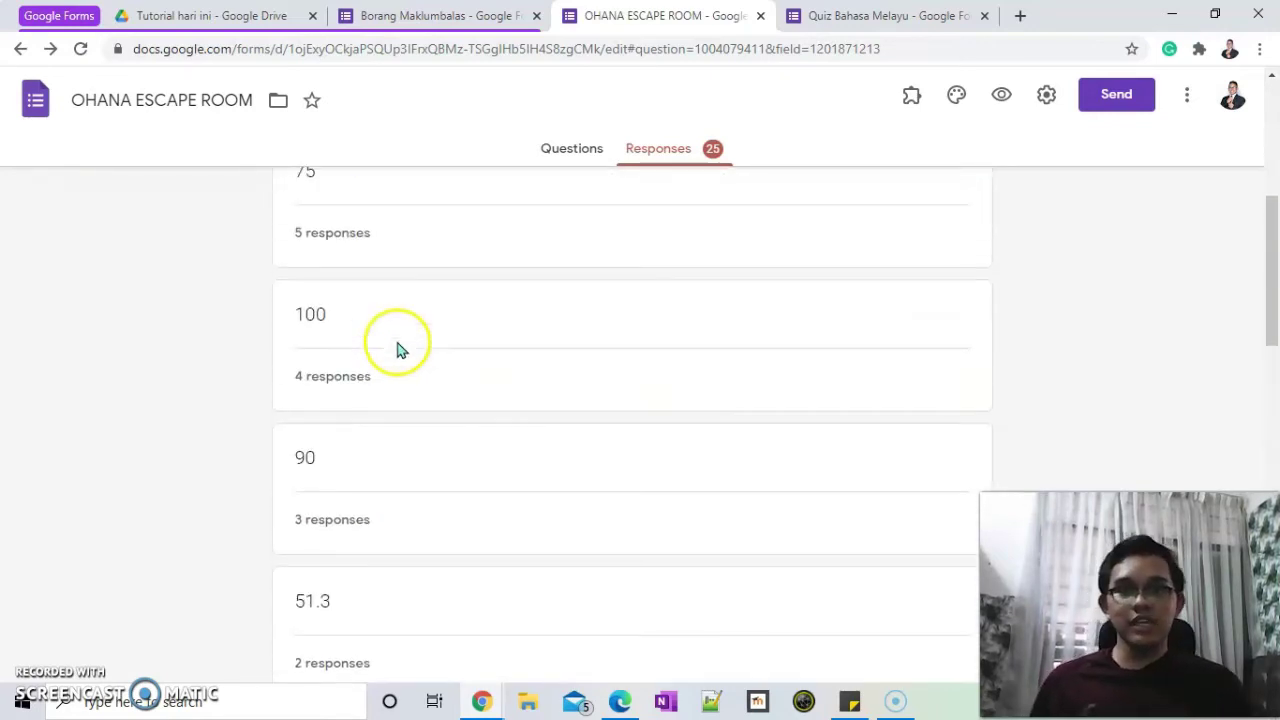
{"action": "scroll", "coordinate": [337, 337], "scroll_direction": "up", "scroll_amount": 2}
{"action": "scroll", "coordinate": [360, 429], "scroll_direction": "down", "scroll_amount": 2}
Open Response 3 from the group that answered 100, and review its individual answers.
{"action": "left_click", "coordinate": [330, 383]}
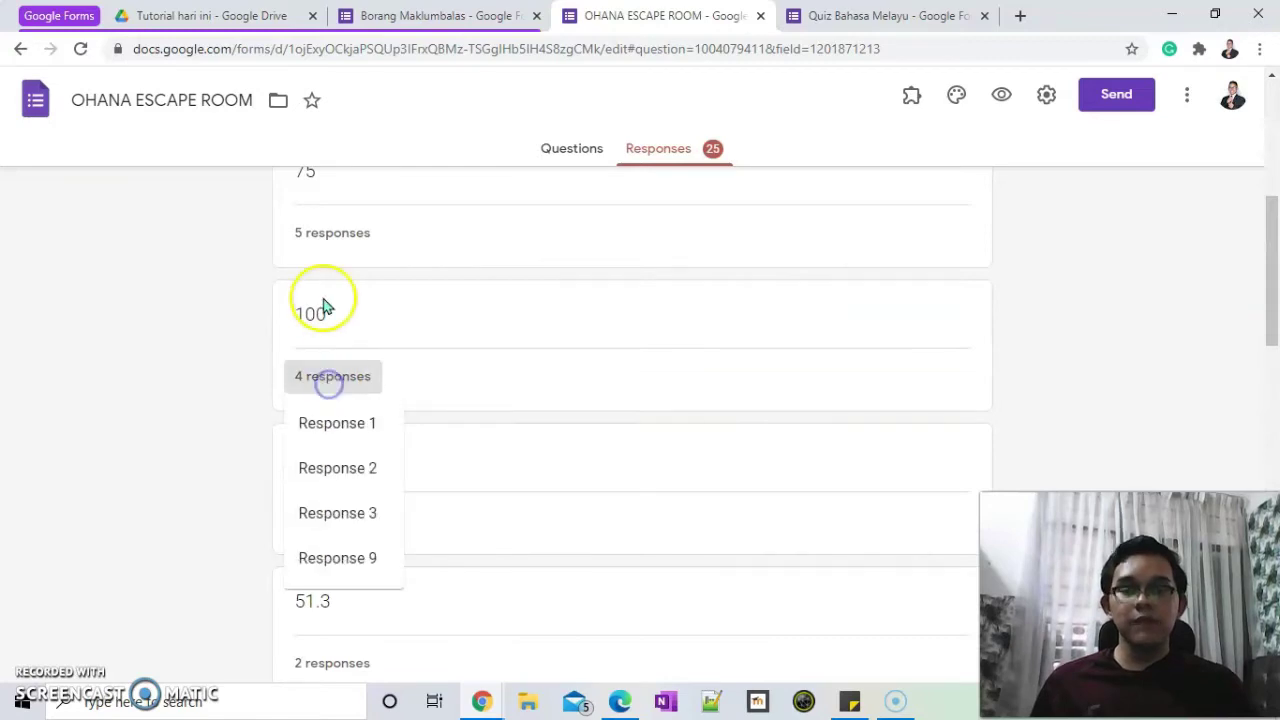
{"action": "left_click", "coordinate": [380, 512]}
{"action": "scroll", "coordinate": [391, 331], "scroll_direction": "up", "scroll_amount": 4}
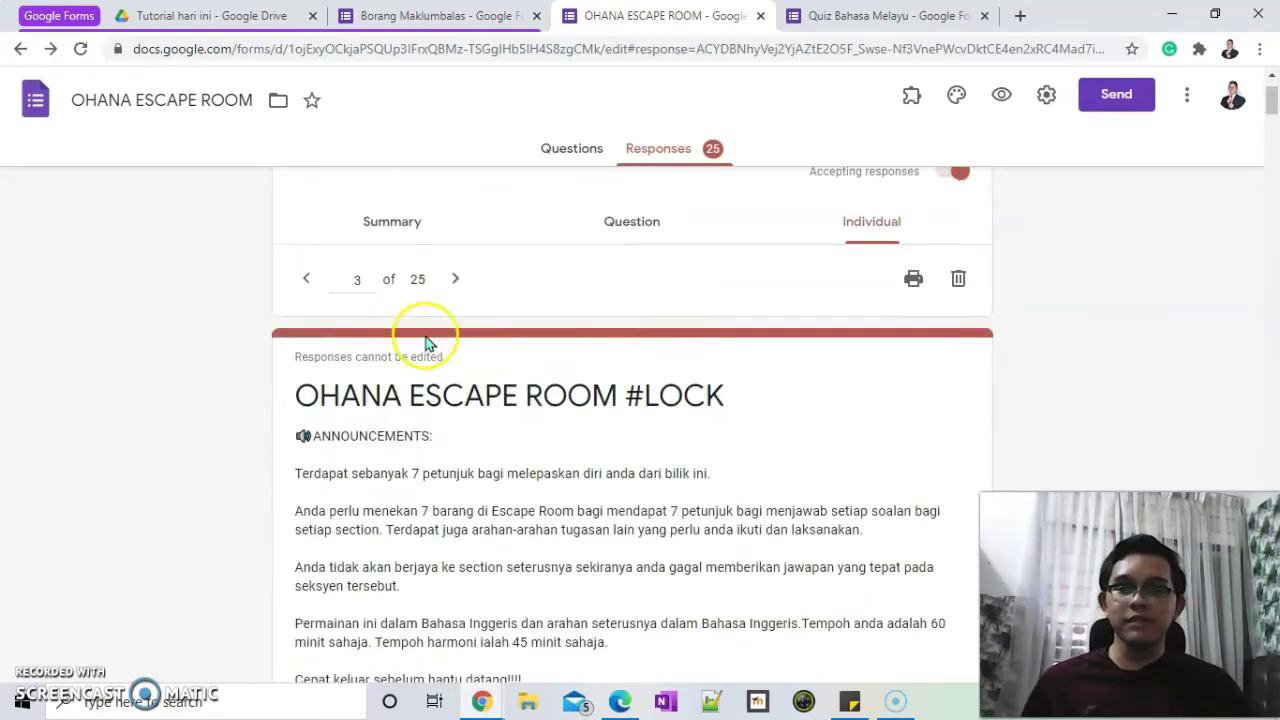
{"action": "scroll", "coordinate": [440, 360], "scroll_direction": "up", "scroll_amount": 1}
{"action": "scroll", "coordinate": [445, 380], "scroll_direction": "down", "scroll_amount": 7}
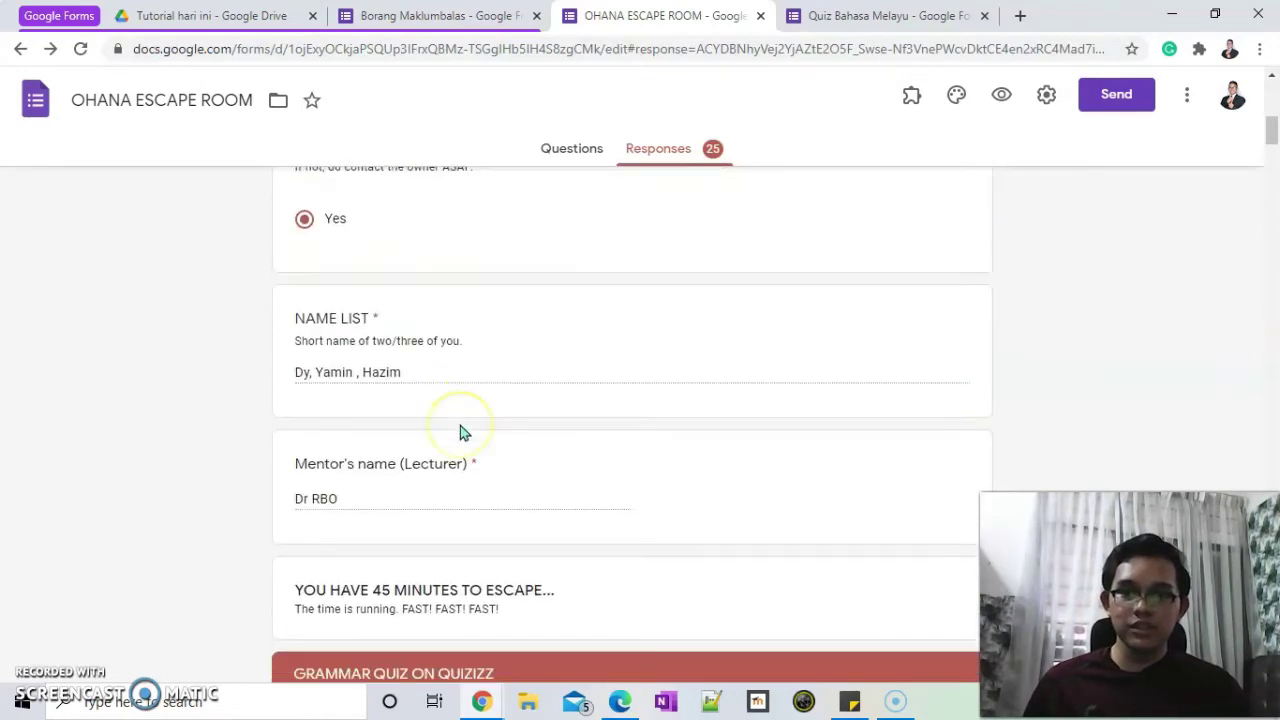
{"action": "scroll", "coordinate": [463, 432], "scroll_direction": "up", "scroll_amount": 2}
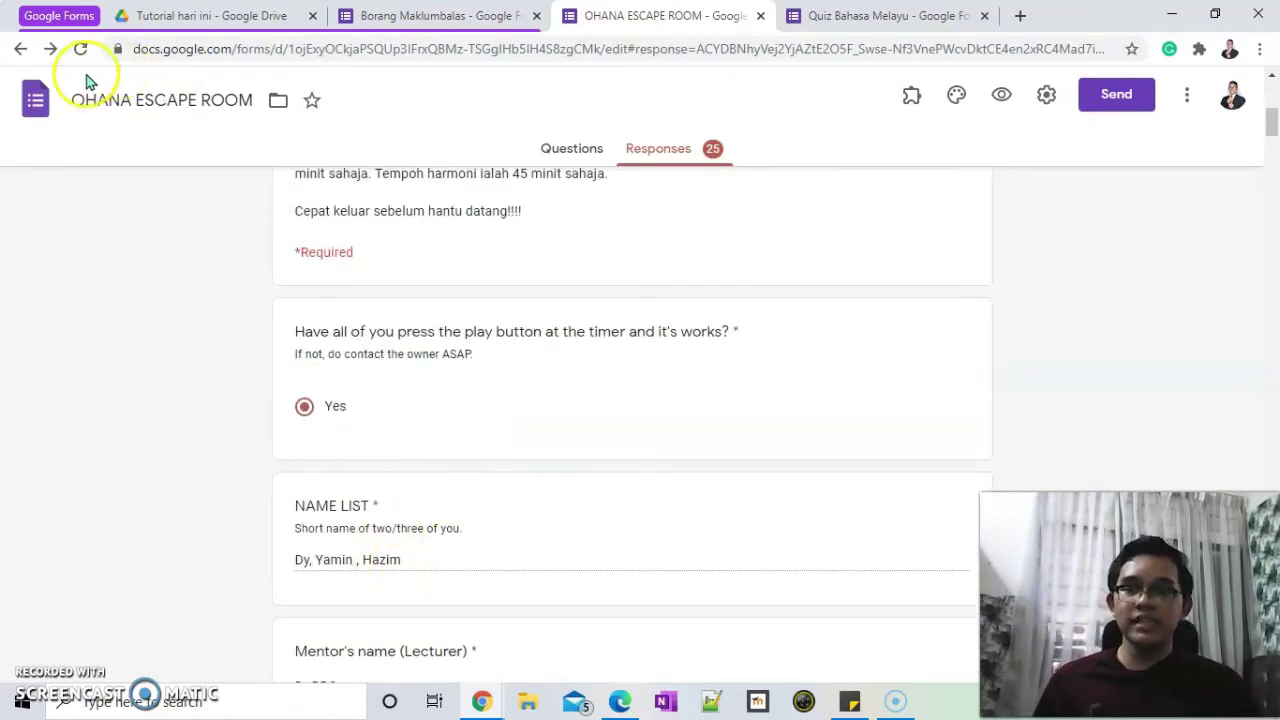
Leave the individual response and return to the grouped answers for the mentee group's marks question.
{"action": "left_click", "coordinate": [18, 49]}
{"action": "scroll", "coordinate": [360, 366], "scroll_direction": "down", "scroll_amount": 5}
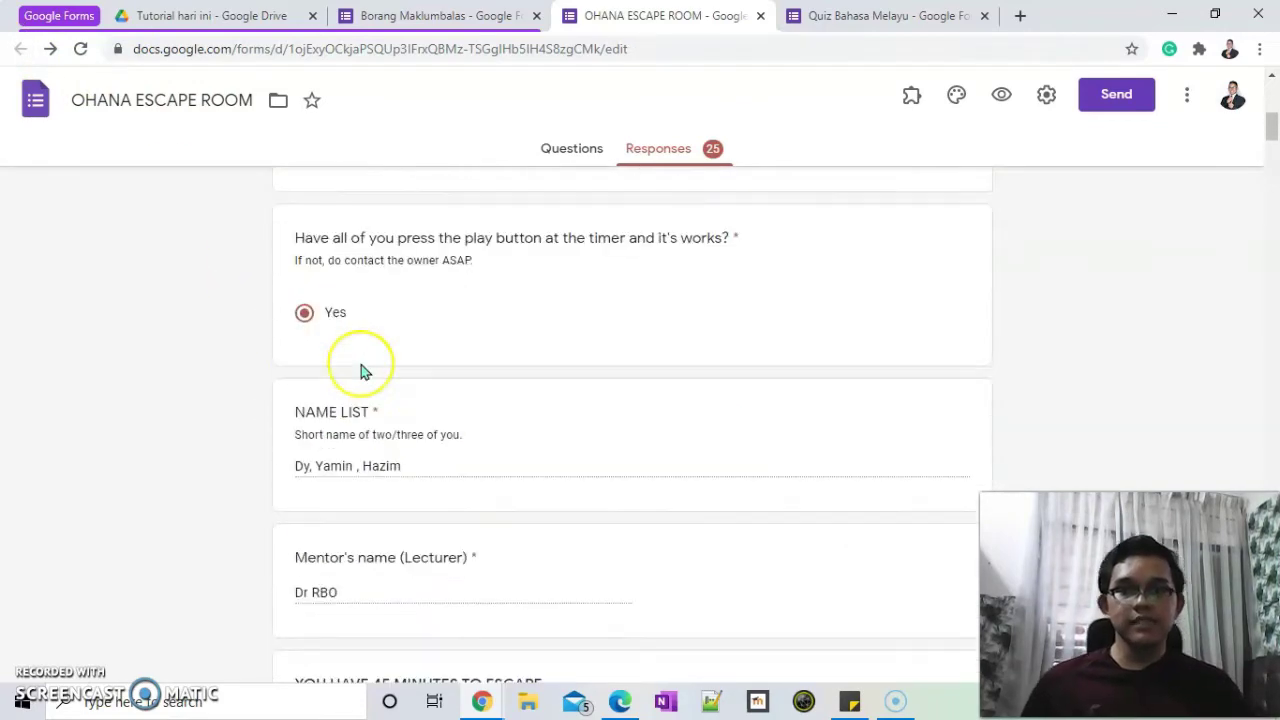
{"action": "scroll", "coordinate": [363, 370], "scroll_direction": "up", "scroll_amount": 6}
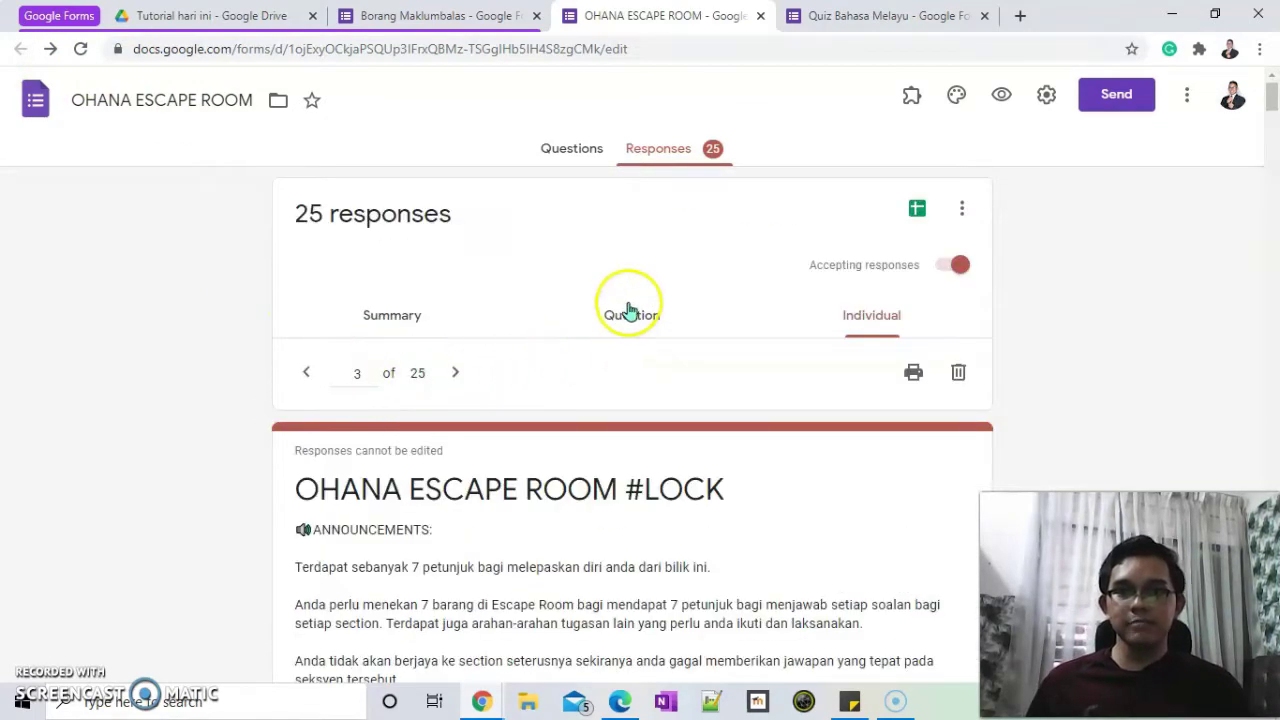
{"action": "left_click", "coordinate": [630, 312]}
{"action": "scroll", "coordinate": [551, 403], "scroll_direction": "down", "scroll_amount": 5}
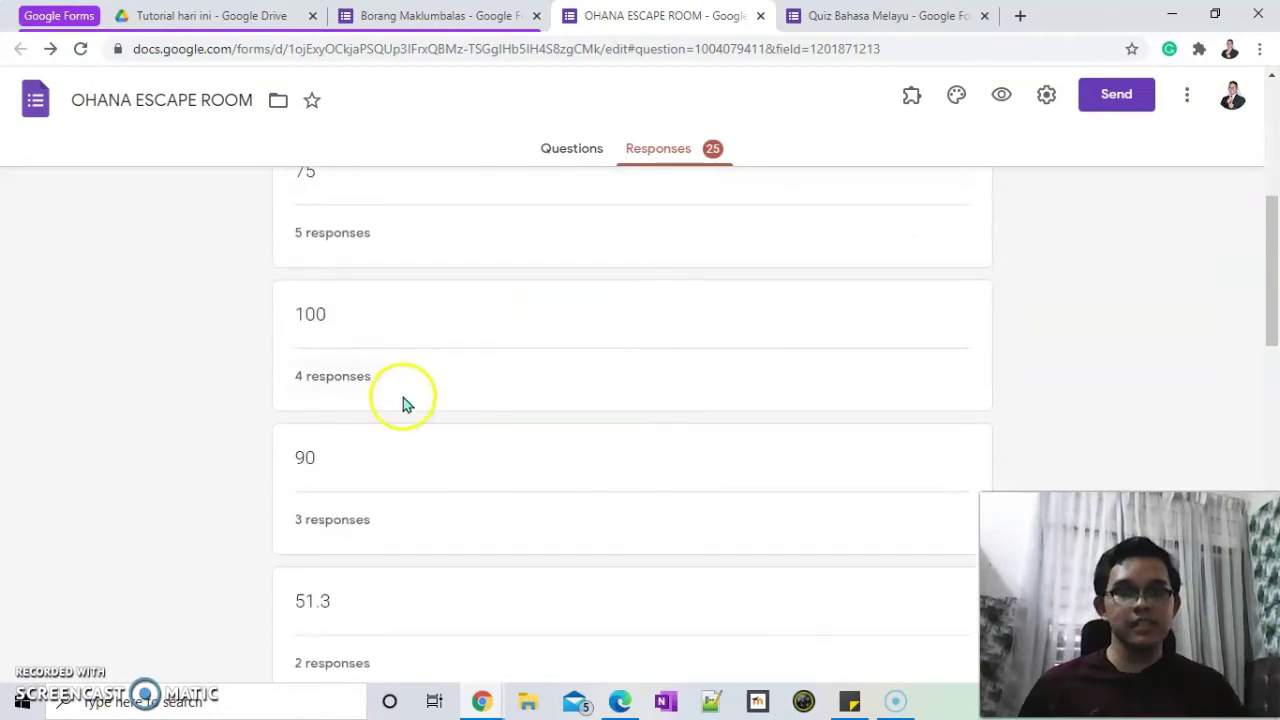
Open Response 1 from the group that answered 100, and review its individual answers.
{"action": "left_click", "coordinate": [340, 386]}
{"action": "left_click", "coordinate": [345, 422]}
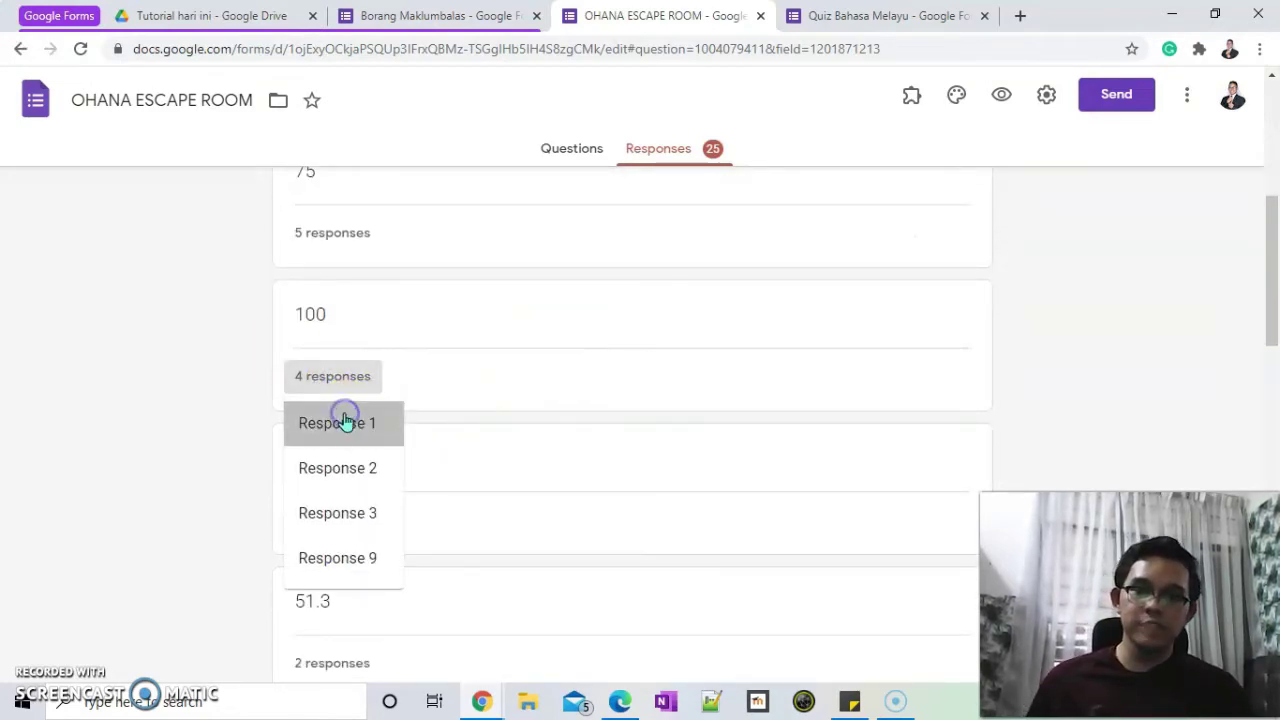
{"action": "scroll", "coordinate": [387, 550], "scroll_direction": "down", "scroll_amount": 1}
{"action": "scroll", "coordinate": [385, 550], "scroll_direction": "down", "scroll_amount": 1}
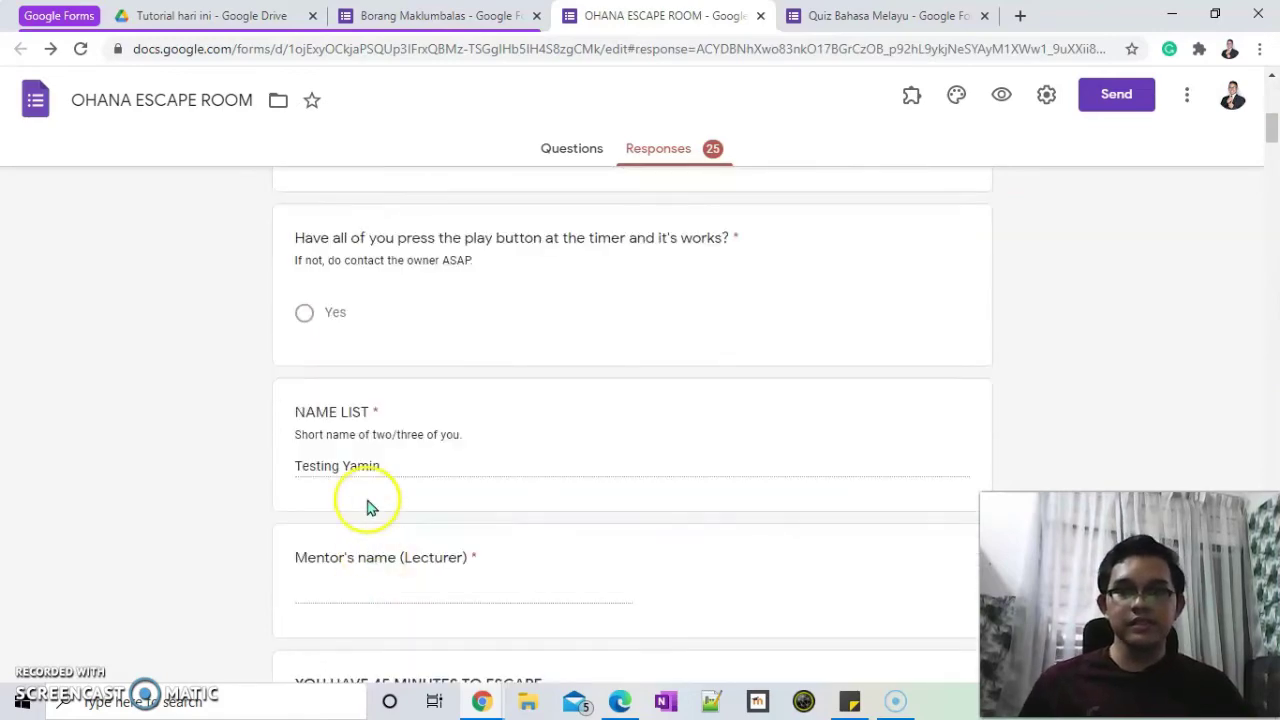
{"action": "scroll", "coordinate": [366, 503], "scroll_direction": "up", "scroll_amount": 7}
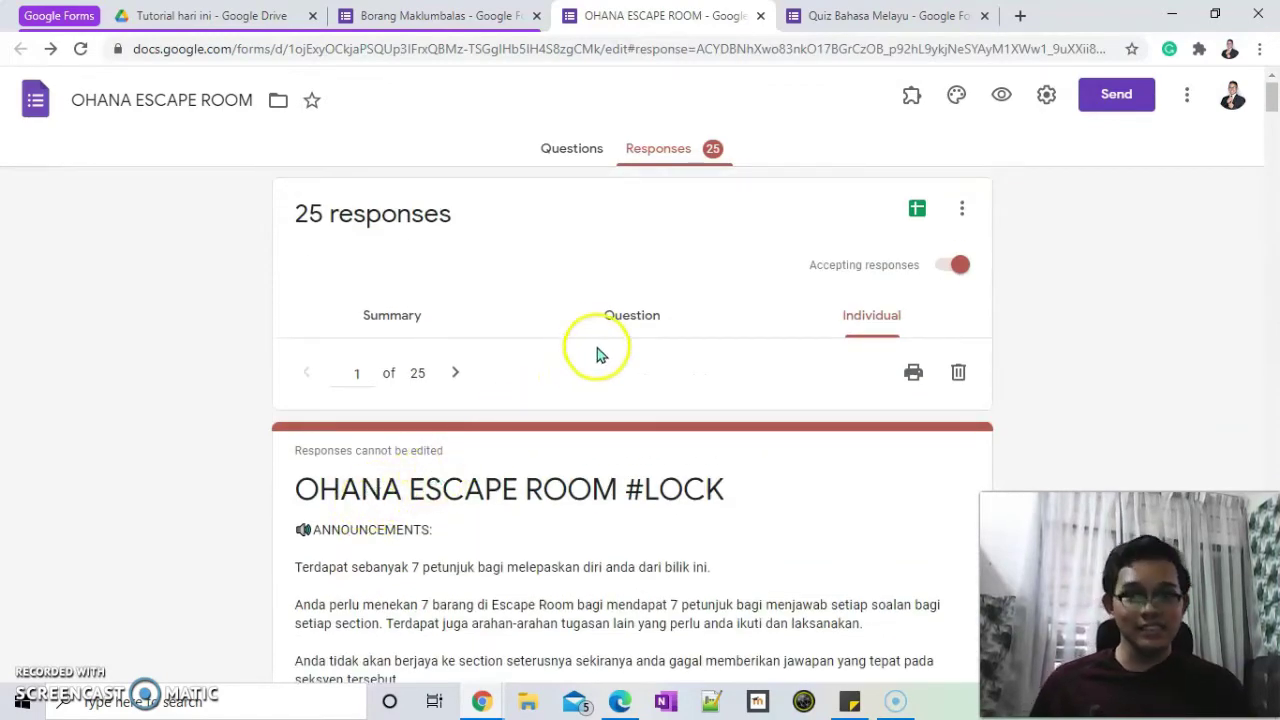
Return to the responses by question, open Response 18 from the group that answered 80, and review its individual answers.
{"action": "left_click", "coordinate": [569, 312]}
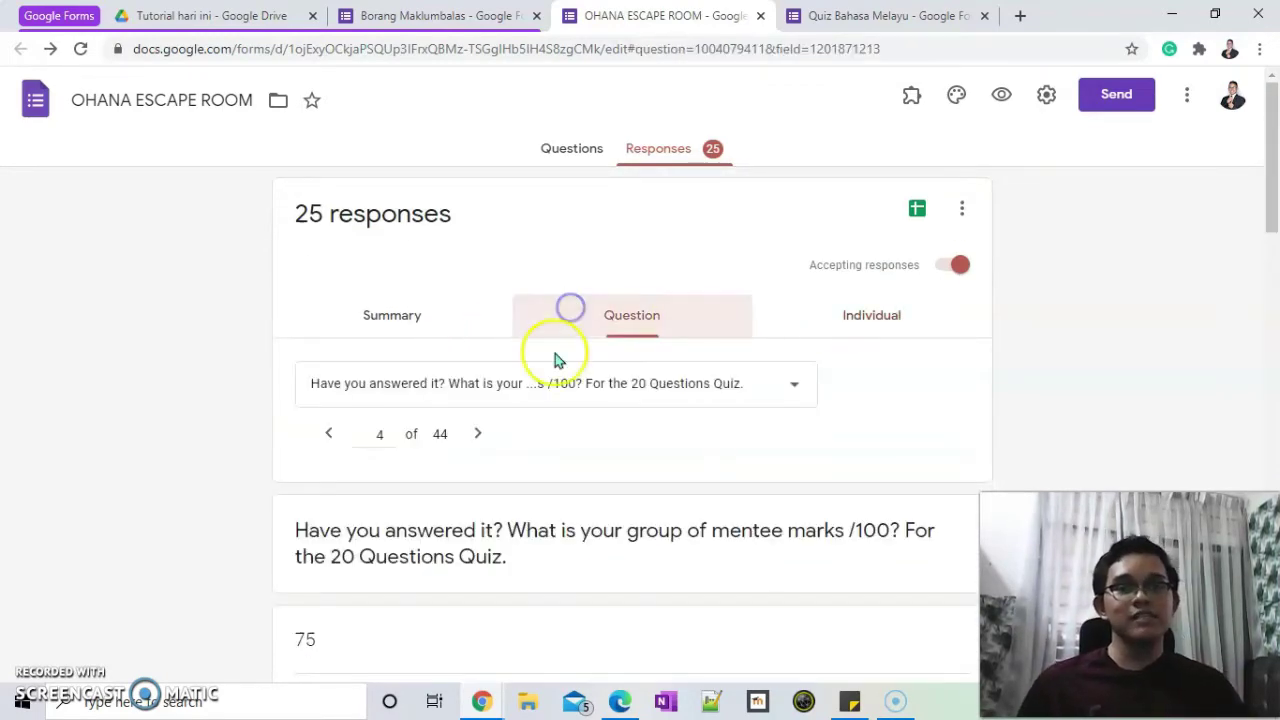
{"action": "scroll", "coordinate": [543, 406], "scroll_direction": "down", "scroll_amount": 10}
{"action": "scroll", "coordinate": [500, 421], "scroll_direction": "down", "scroll_amount": 3}
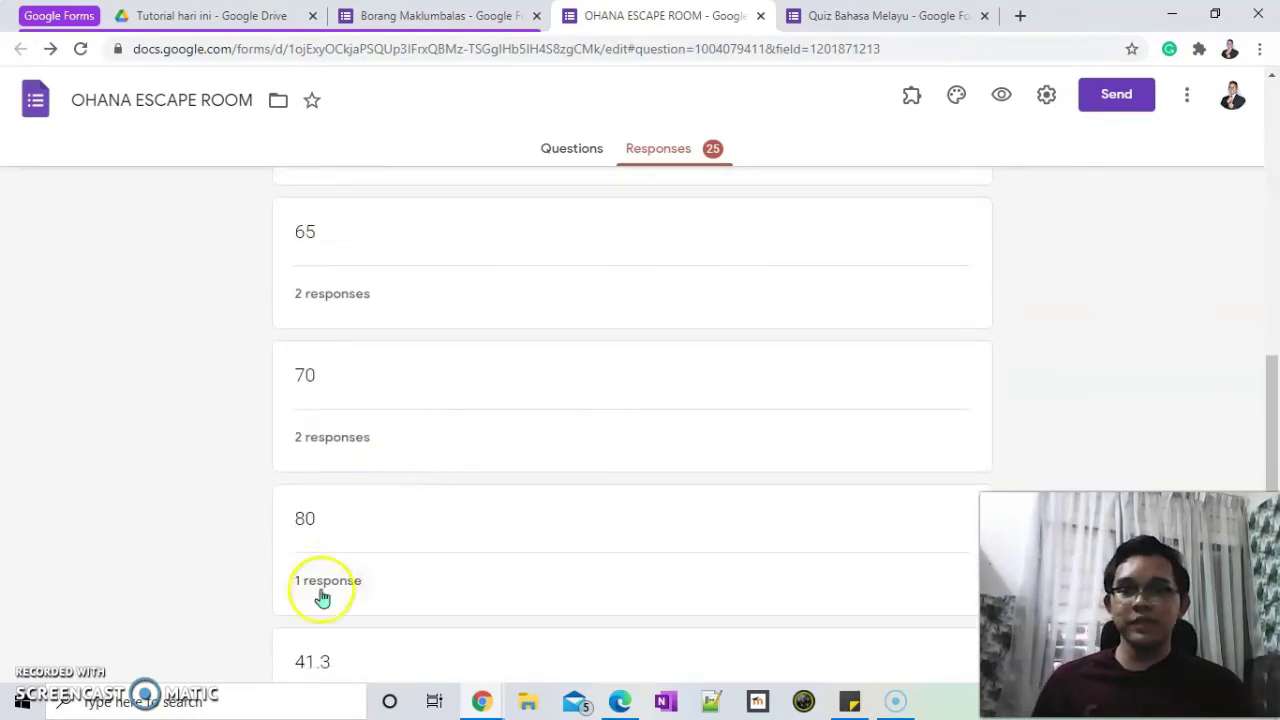
{"action": "left_click", "coordinate": [318, 580]}
{"action": "left_click", "coordinate": [358, 627]}
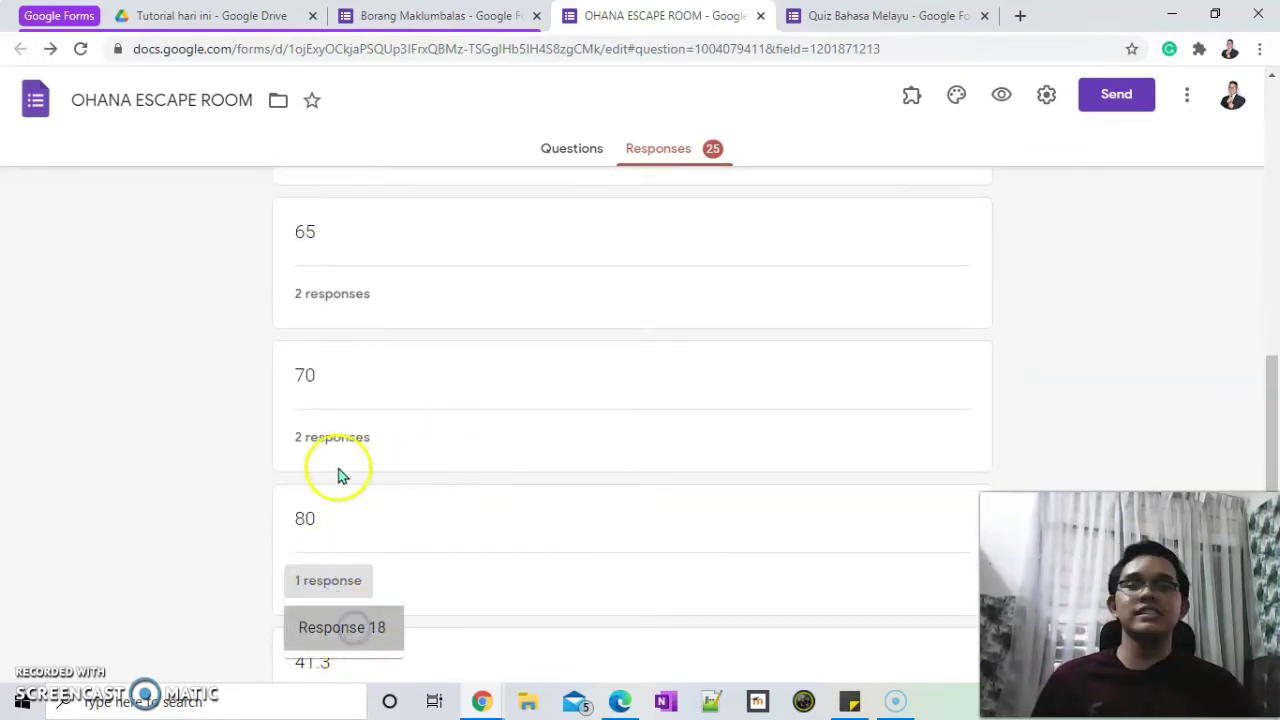
{"action": "scroll", "coordinate": [410, 490], "scroll_direction": "up", "scroll_amount": 10}
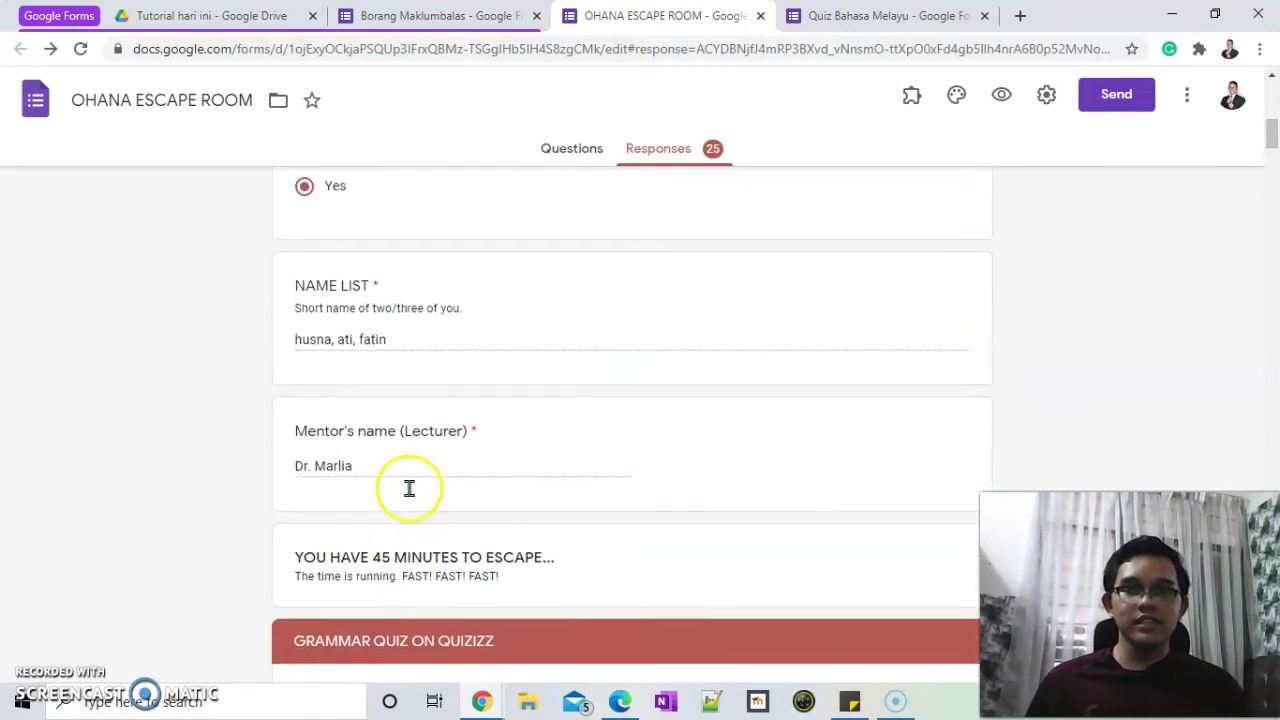
{"action": "scroll", "coordinate": [380, 550], "scroll_direction": "up", "scroll_amount": 5}
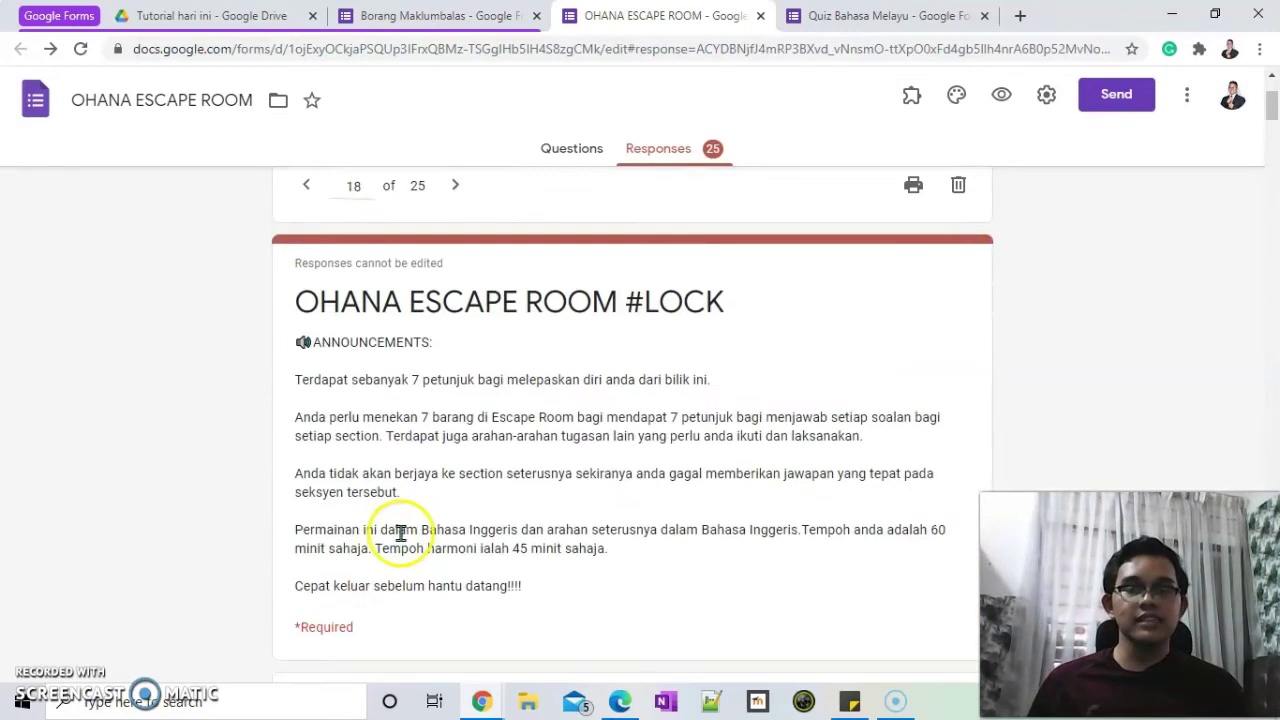
Switch the OHANA ESCAPE ROOM responses between the question and summary views, ending on question 4 about the mentee group's marks.
{"action": "left_click", "coordinate": [623, 320]}
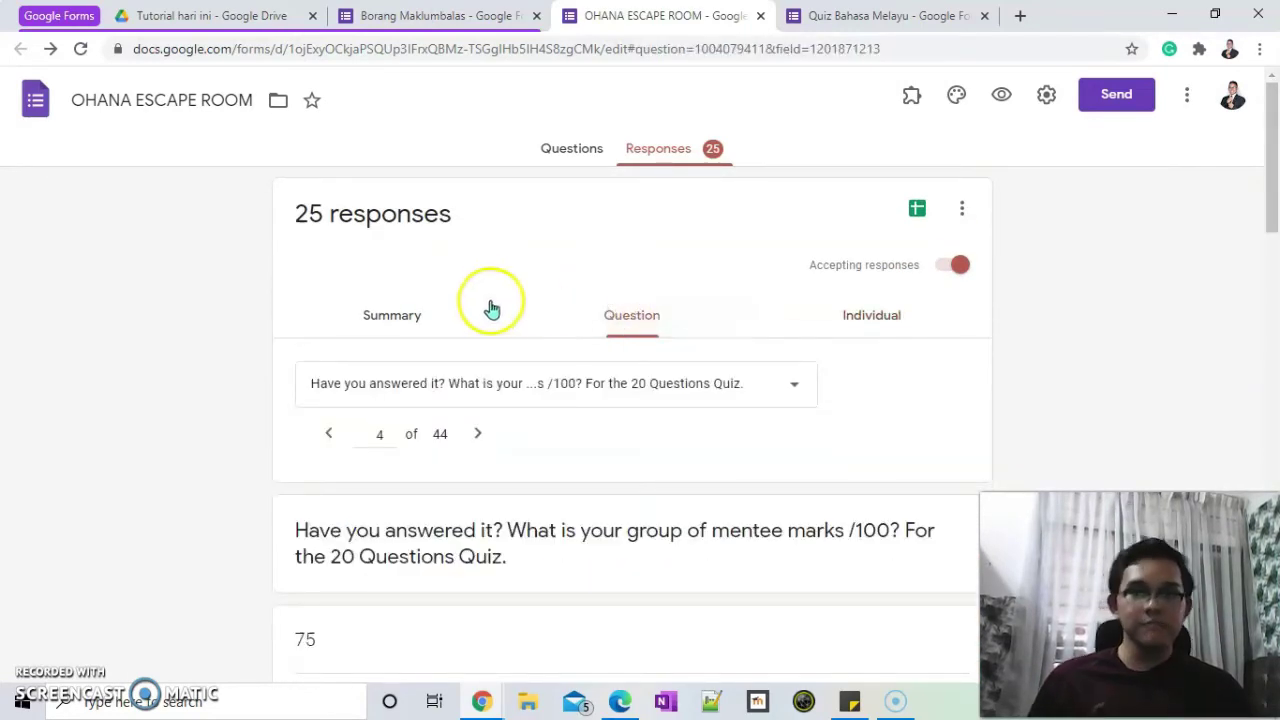
{"action": "left_click", "coordinate": [440, 320]}
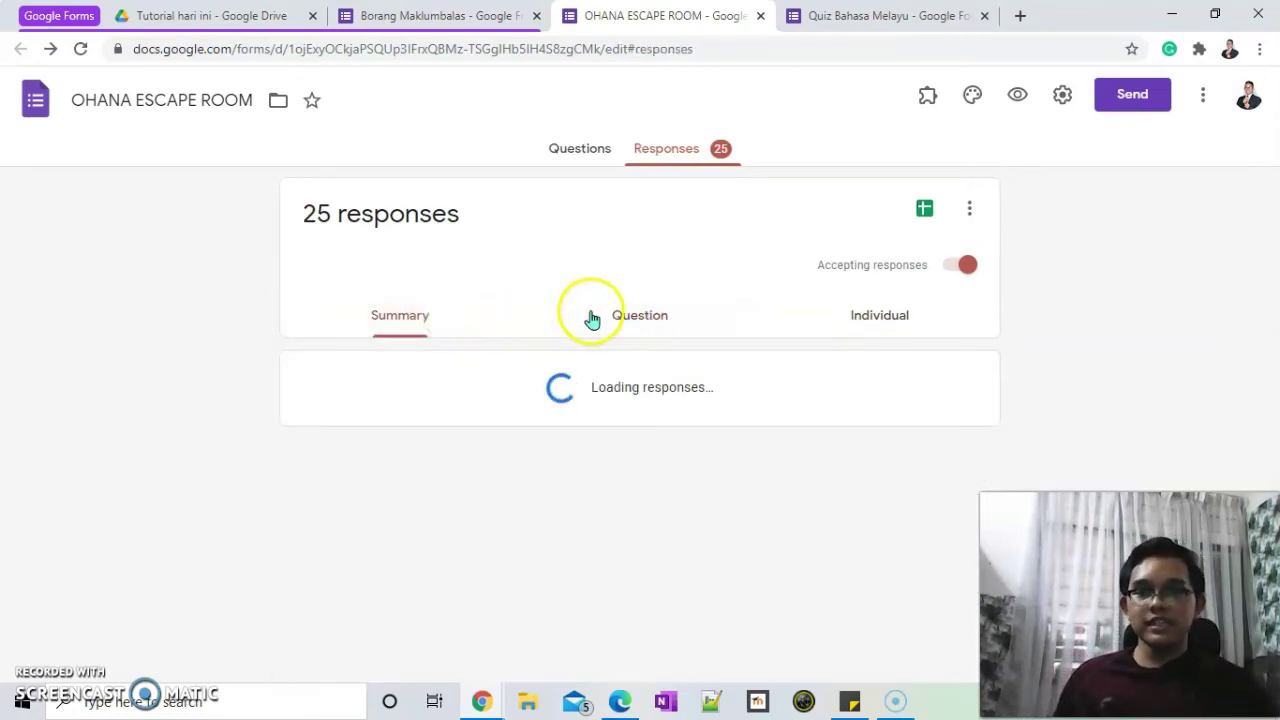
{"action": "left_click", "coordinate": [647, 320]}
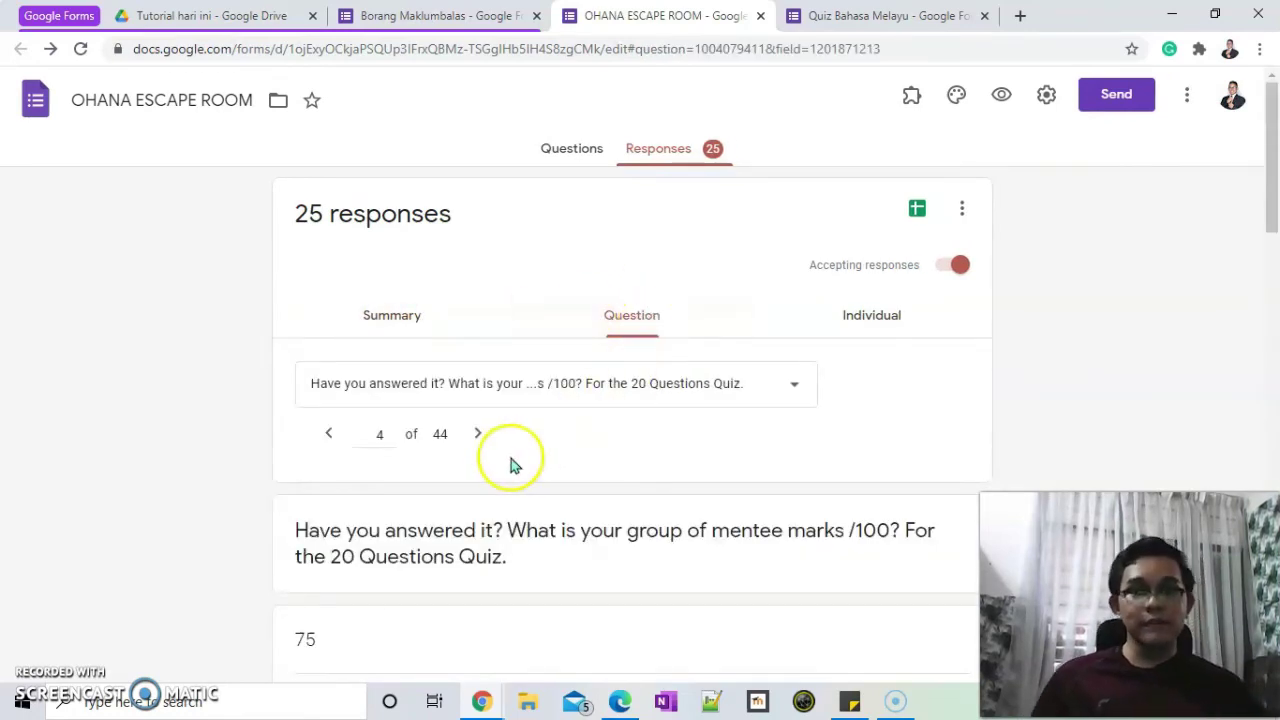
{"action": "left_click", "coordinate": [477, 436]}
{"action": "left_click", "coordinate": [330, 435]}
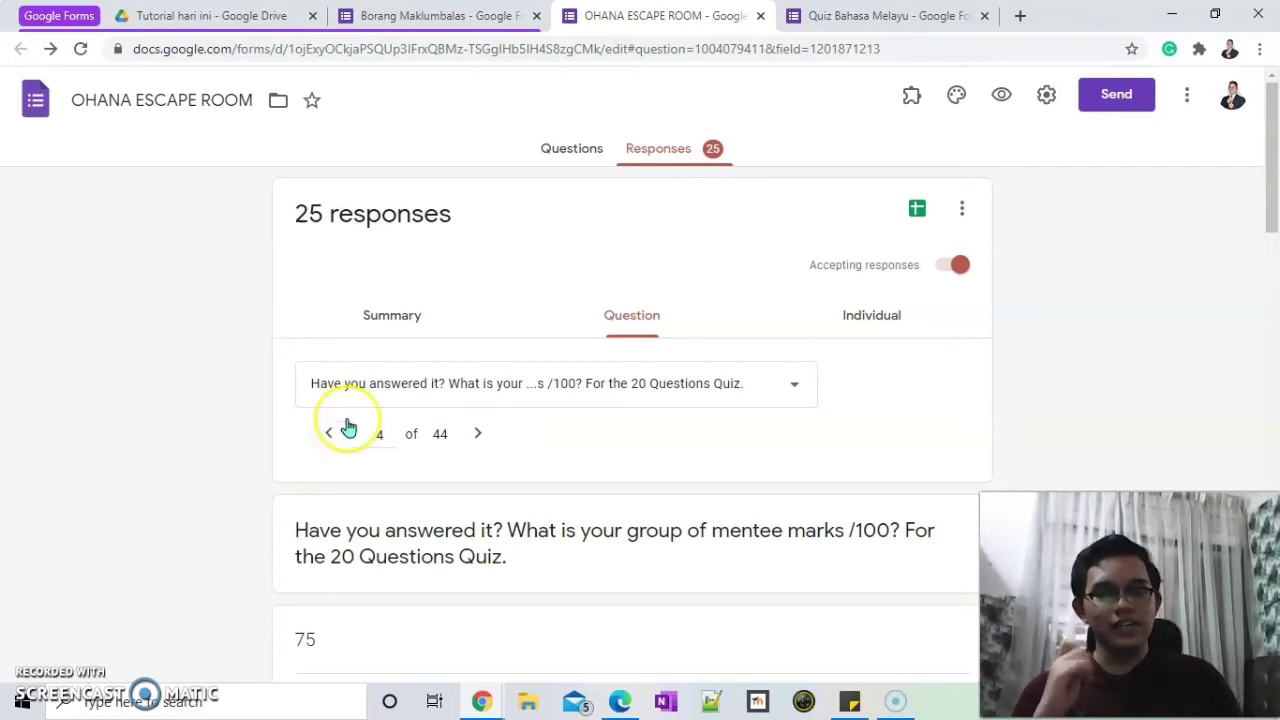
{"action": "left_click", "coordinate": [347, 426]}
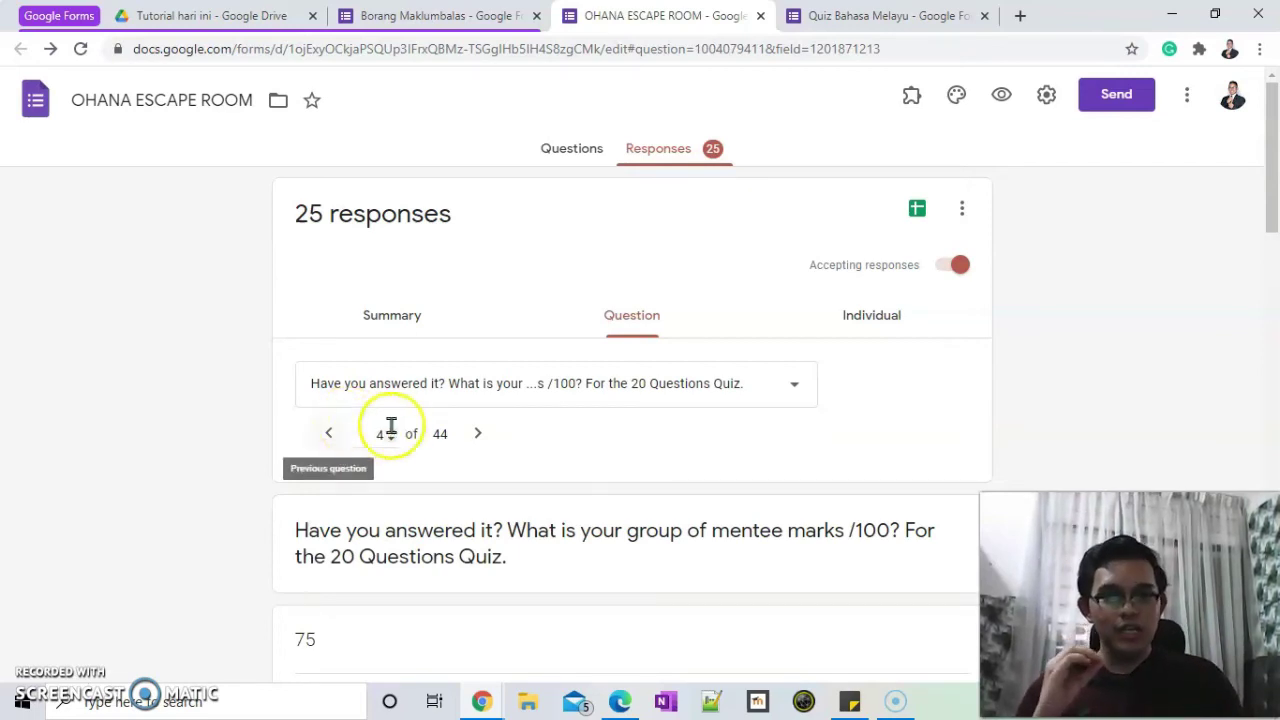
List the individual responses grouped under the answer 75 for the mentee marks question.
{"action": "scroll", "coordinate": [440, 455], "scroll_direction": "down", "scroll_amount": 3}
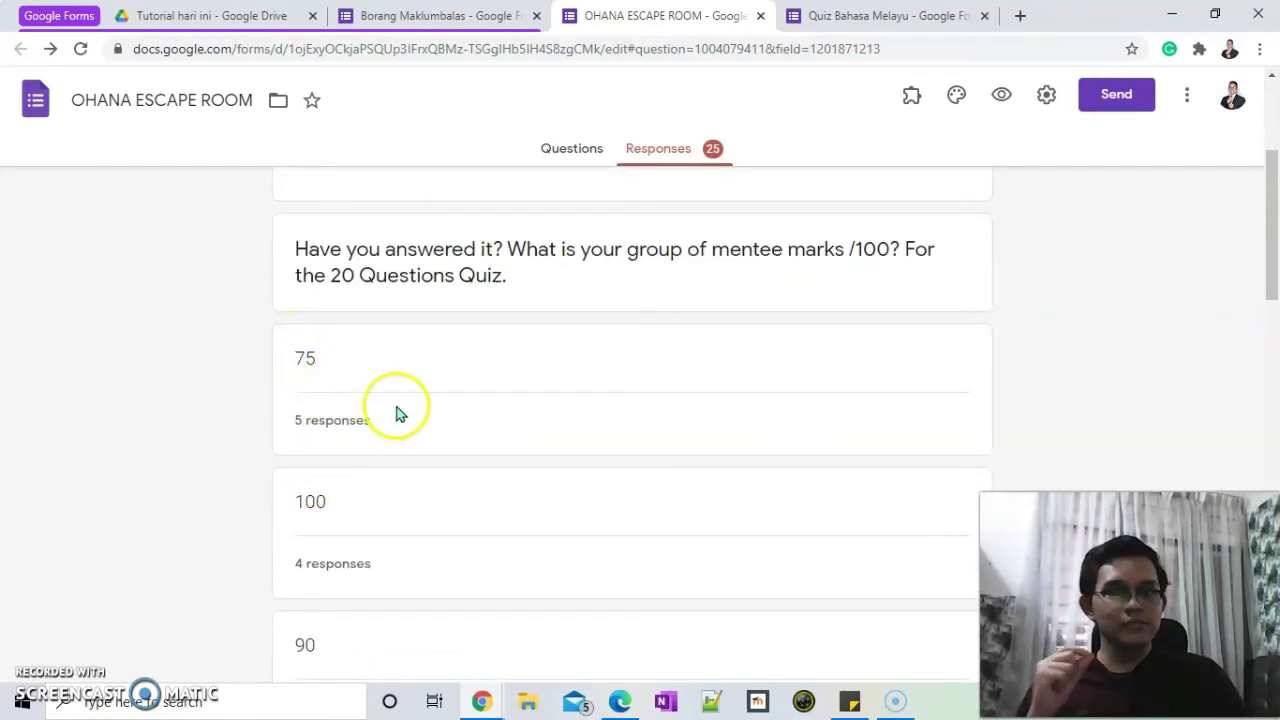
{"action": "left_click", "coordinate": [344, 436]}
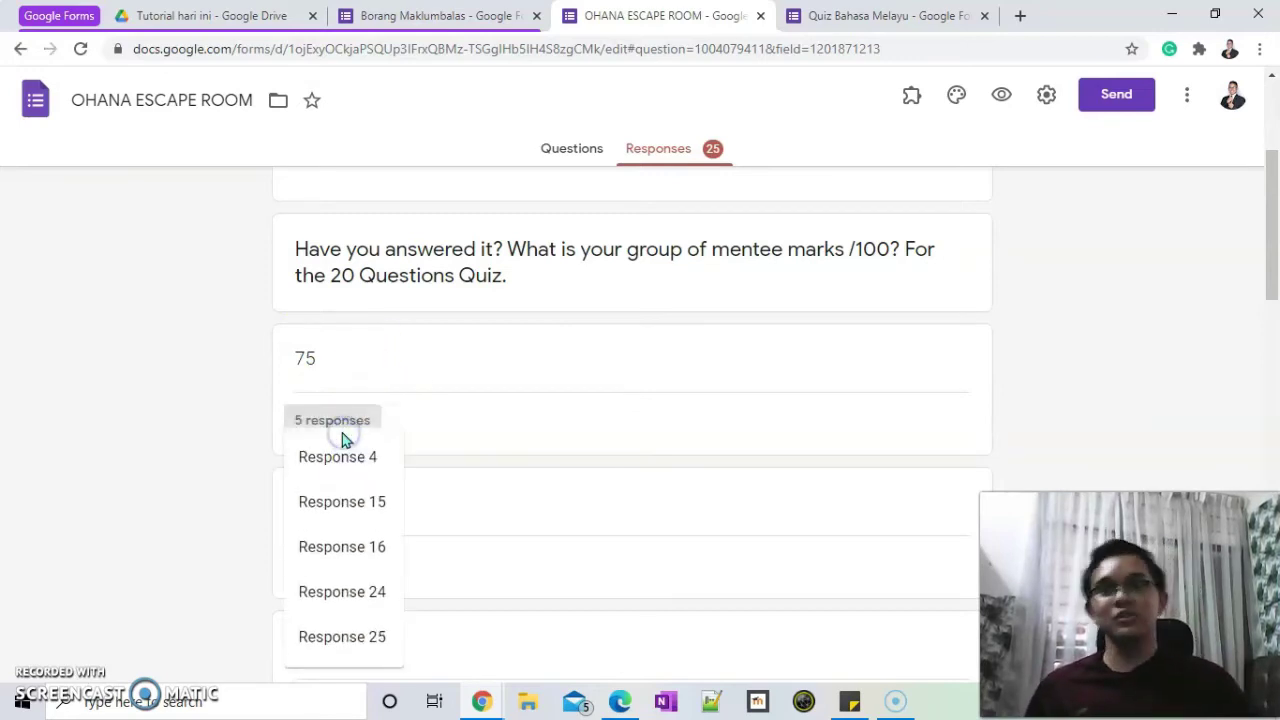
{"action": "scroll", "coordinate": [340, 440], "scroll_direction": "down", "scroll_amount": 4}
{"action": "scroll", "coordinate": [471, 360], "scroll_direction": "up", "scroll_amount": 5}
{"action": "left_click", "coordinate": [473, 358]}
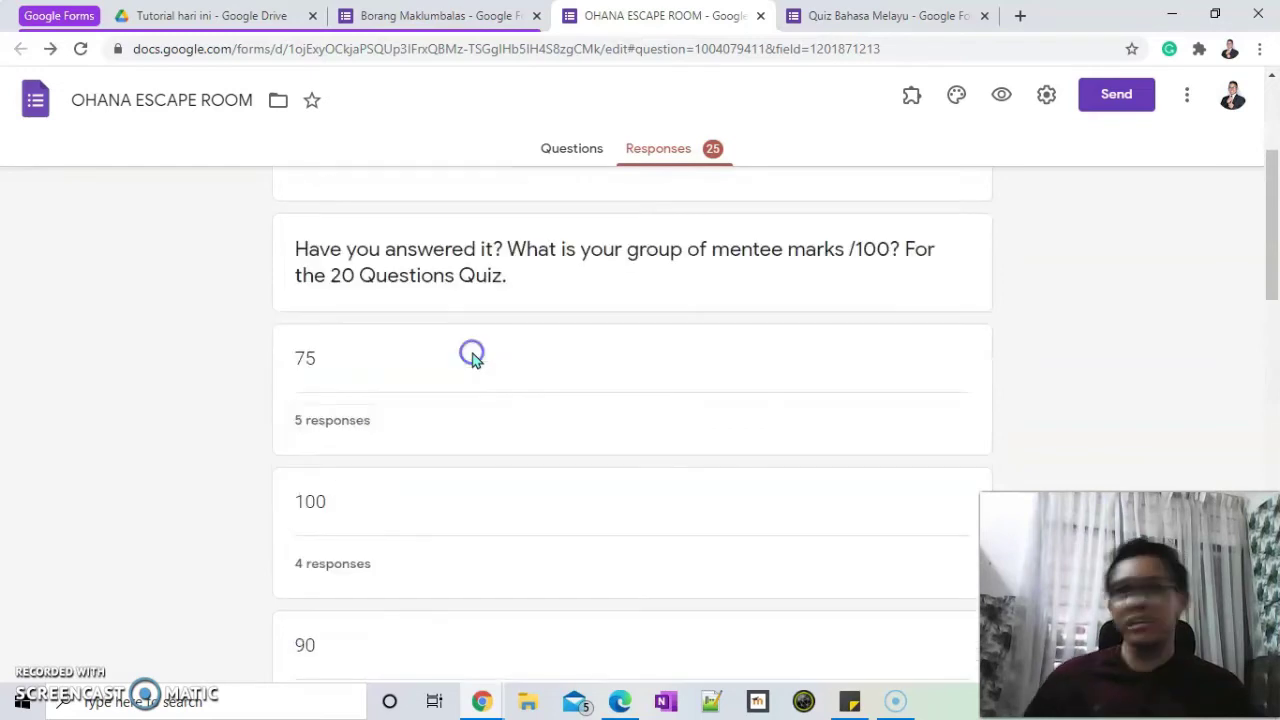
{"action": "left_click", "coordinate": [348, 418]}
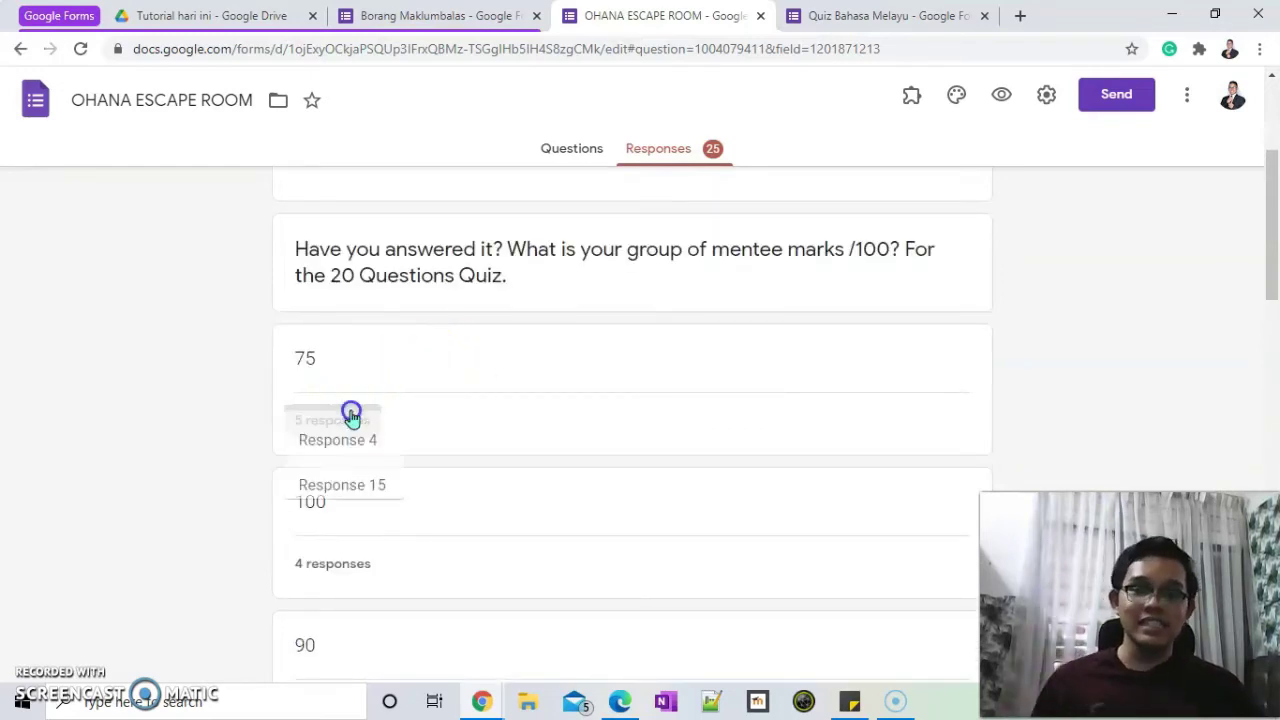
{"action": "left_click", "coordinate": [457, 405]}
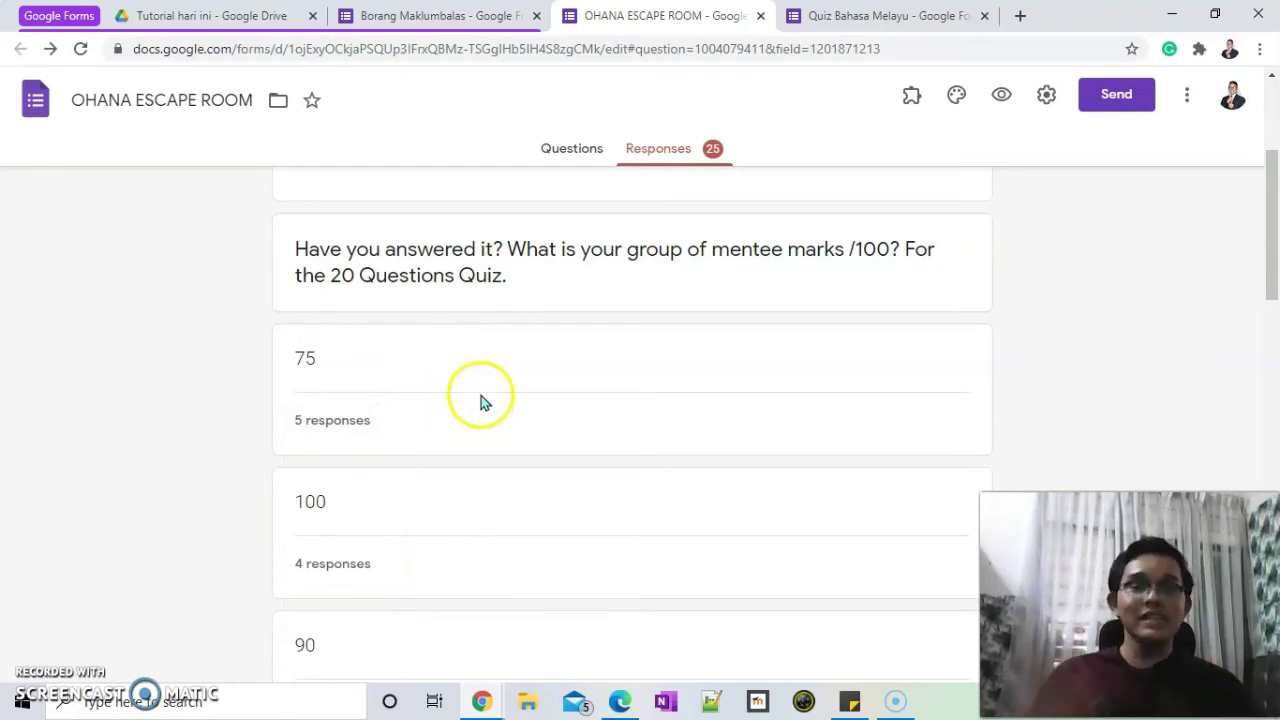
View the summary of the OHANA ESCAPE ROOM responses and examine the charts and answer lists for each question.
{"action": "scroll", "coordinate": [481, 400], "scroll_direction": "up", "scroll_amount": 3}
{"action": "left_click", "coordinate": [422, 330]}
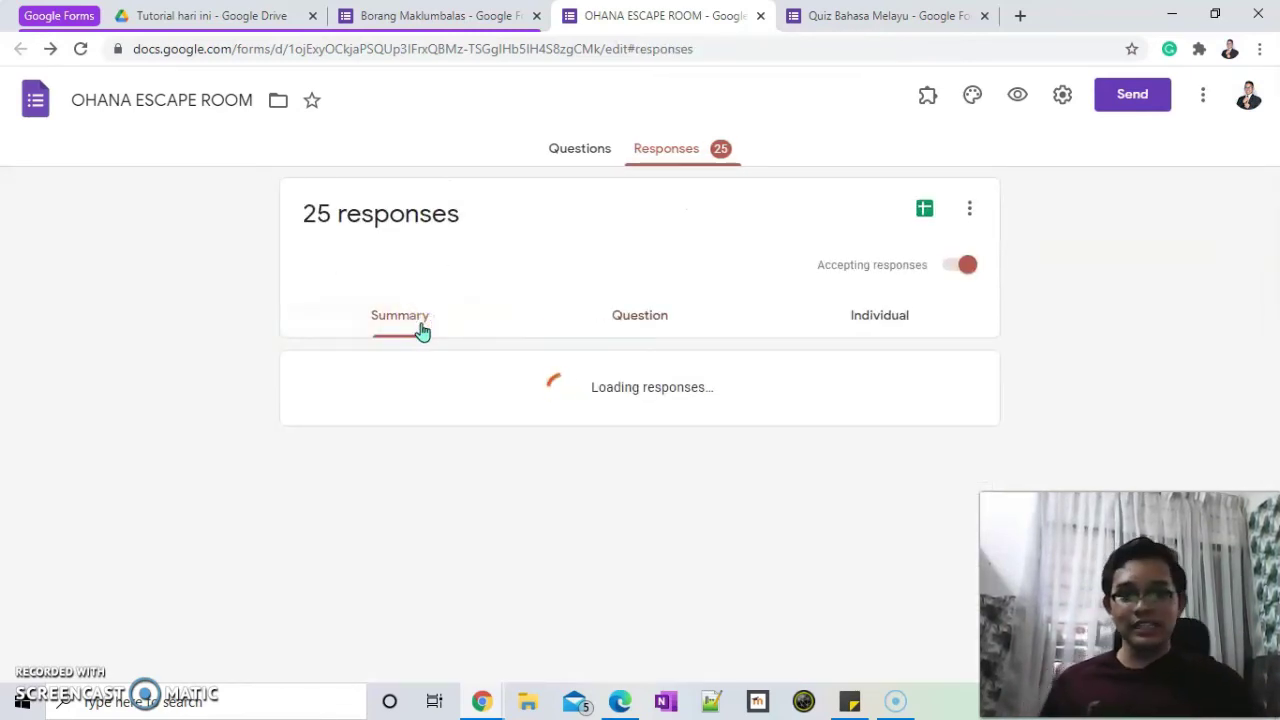
{"action": "scroll", "coordinate": [540, 400], "scroll_direction": "down", "scroll_amount": 2}
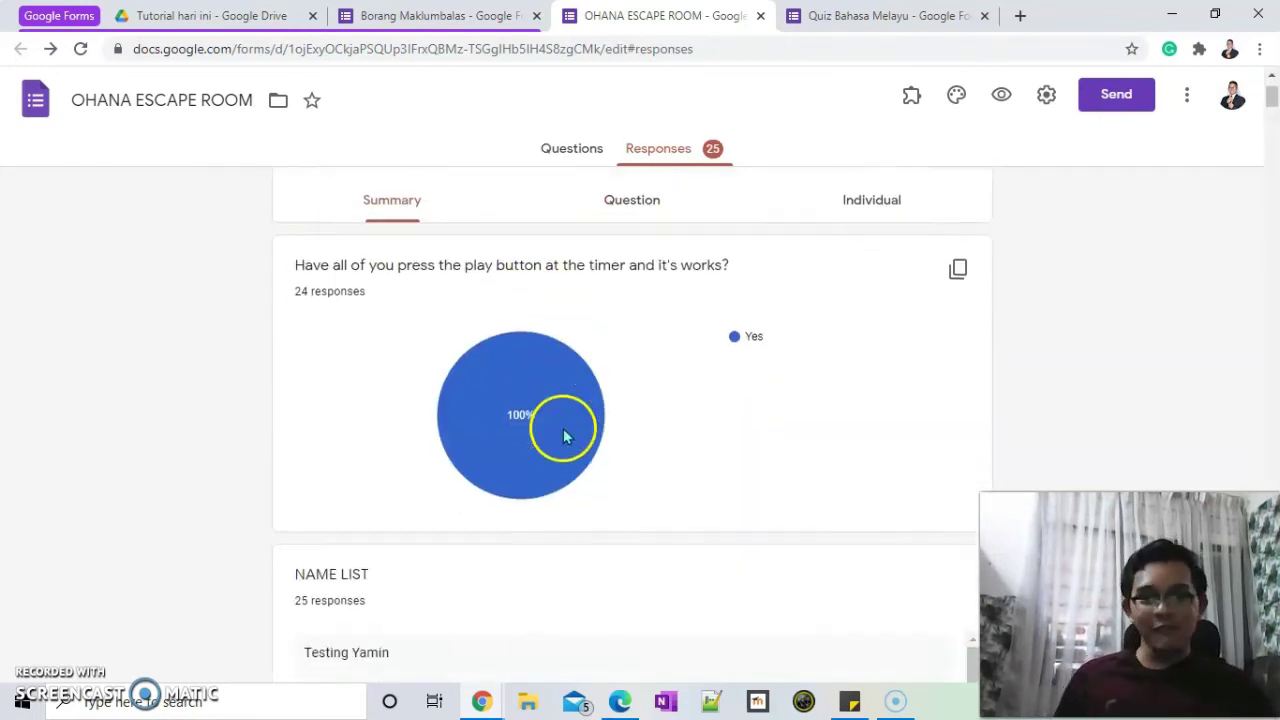
{"action": "scroll", "coordinate": [645, 325], "scroll_direction": "down", "scroll_amount": 1}
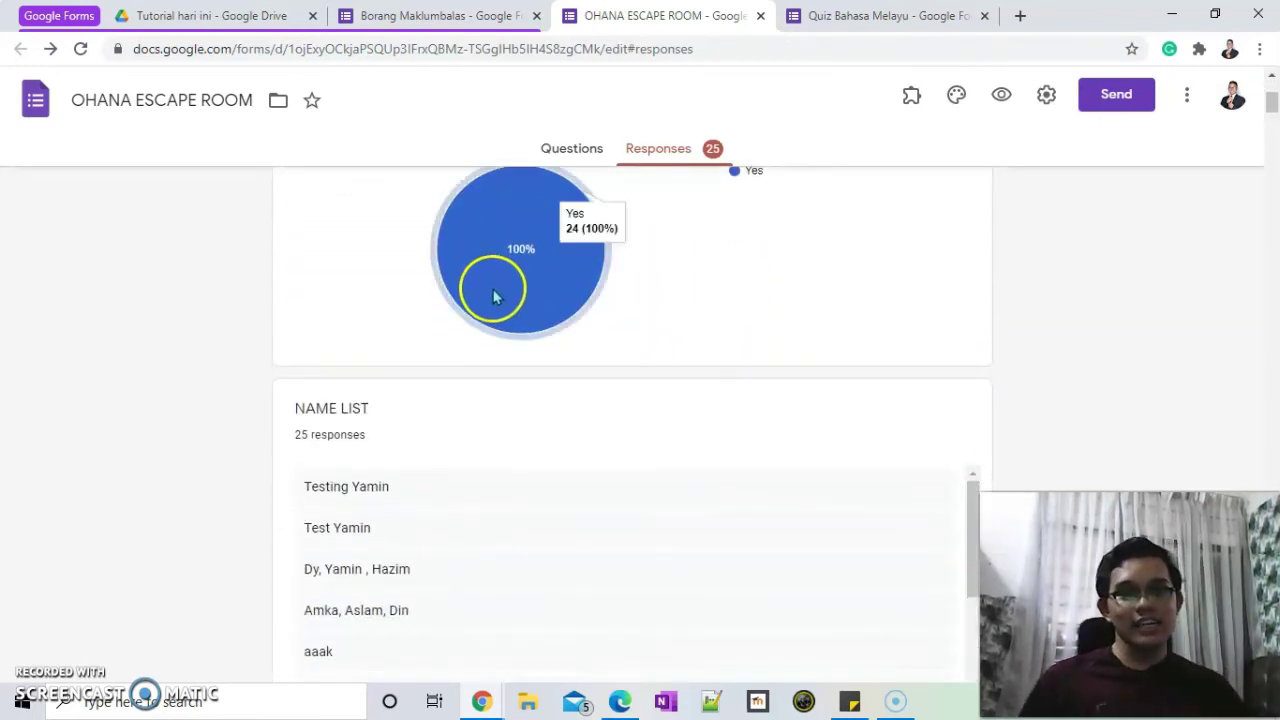
{"action": "scroll", "coordinate": [480, 403], "scroll_direction": "up", "scroll_amount": 2}
{"action": "scroll", "coordinate": [543, 434], "scroll_direction": "down", "scroll_amount": 10}
{"action": "scroll", "coordinate": [545, 437], "scroll_direction": "up", "scroll_amount": 3}
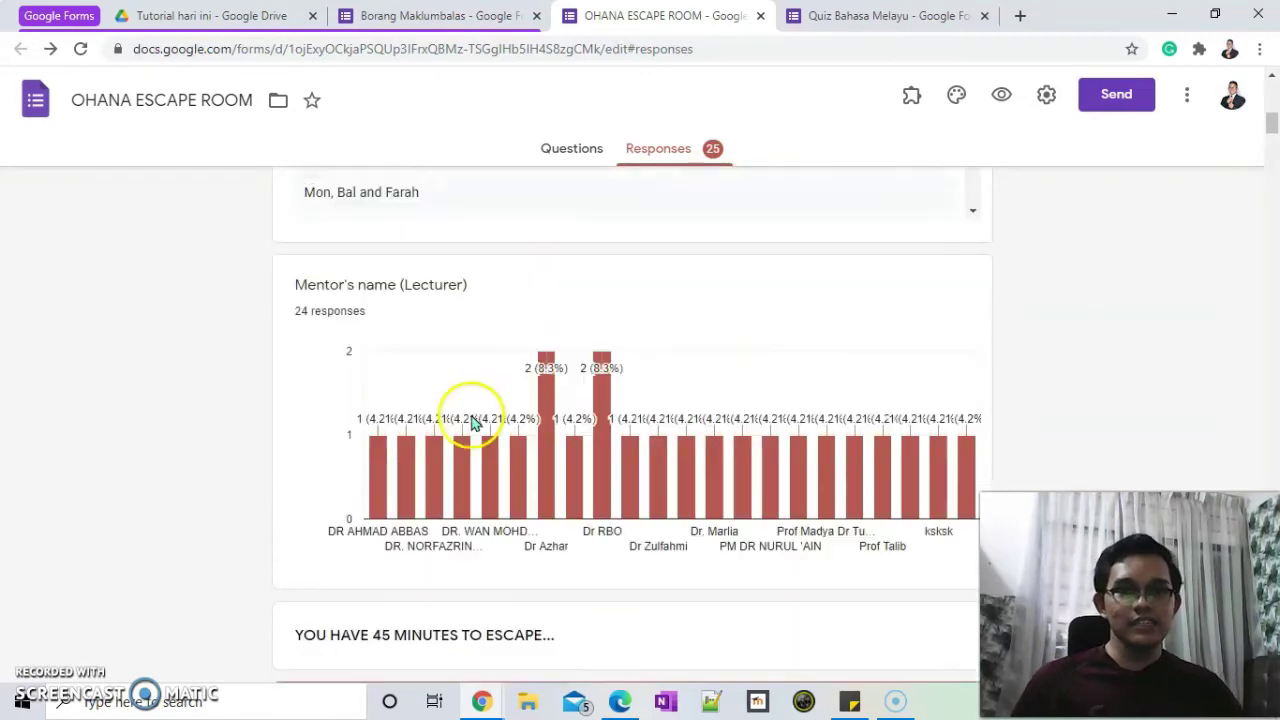
{"action": "scroll", "coordinate": [814, 514], "scroll_direction": "down", "scroll_amount": 10}
{"action": "scroll", "coordinate": [722, 468], "scroll_direction": "down", "scroll_amount": 15}
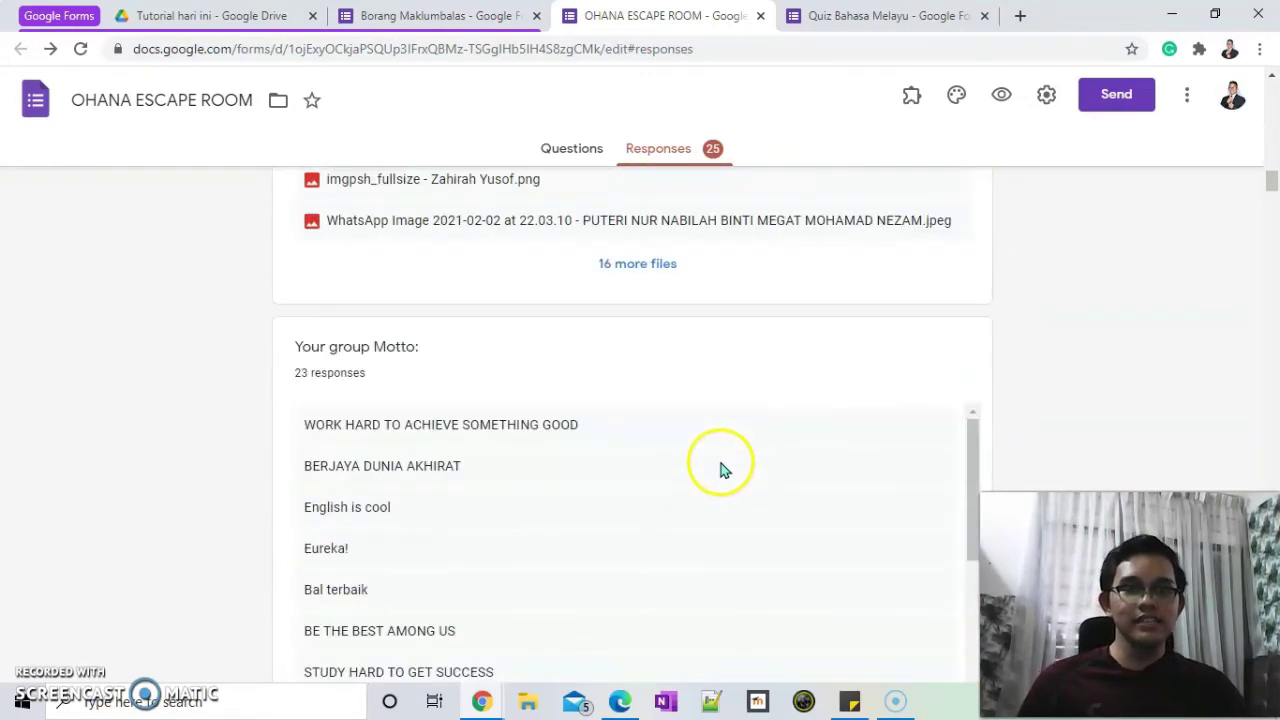
{"action": "scroll", "coordinate": [966, 420], "scroll_direction": "down", "scroll_amount": 8}
{"action": "scroll", "coordinate": [966, 428], "scroll_direction": "down", "scroll_amount": 15}
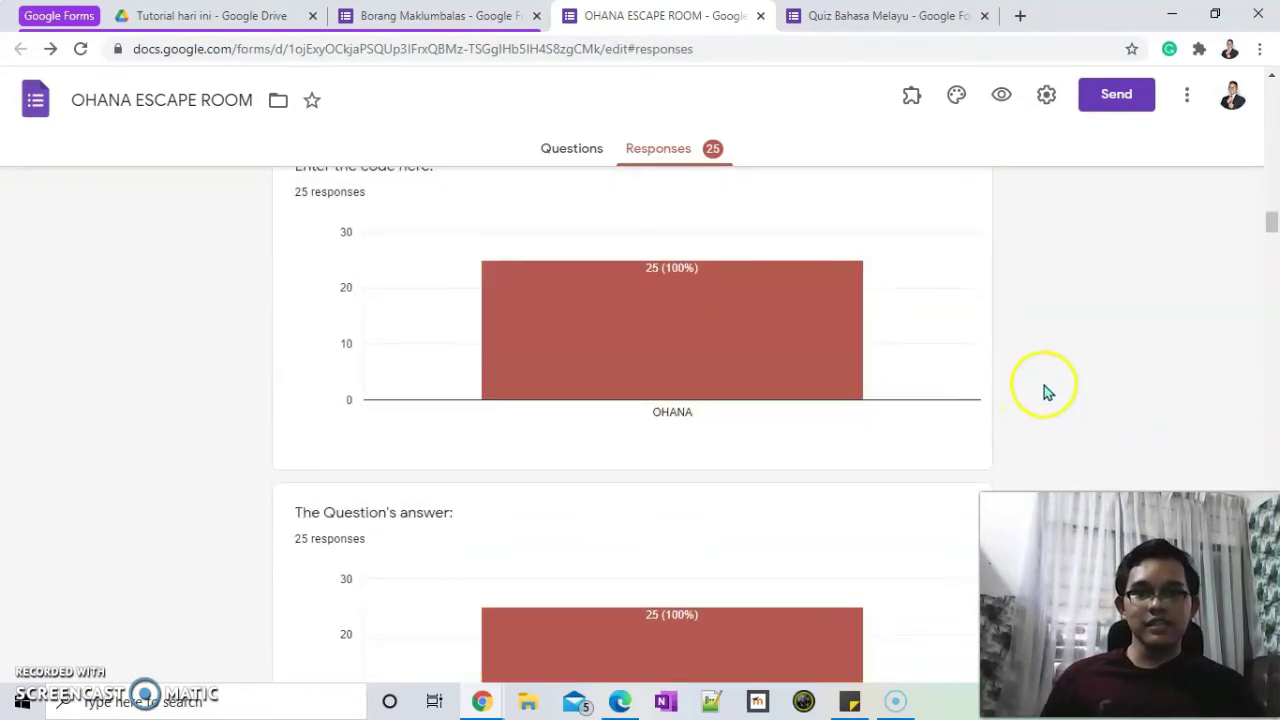
{"action": "scroll", "coordinate": [1055, 350], "scroll_direction": "down", "scroll_amount": 15}
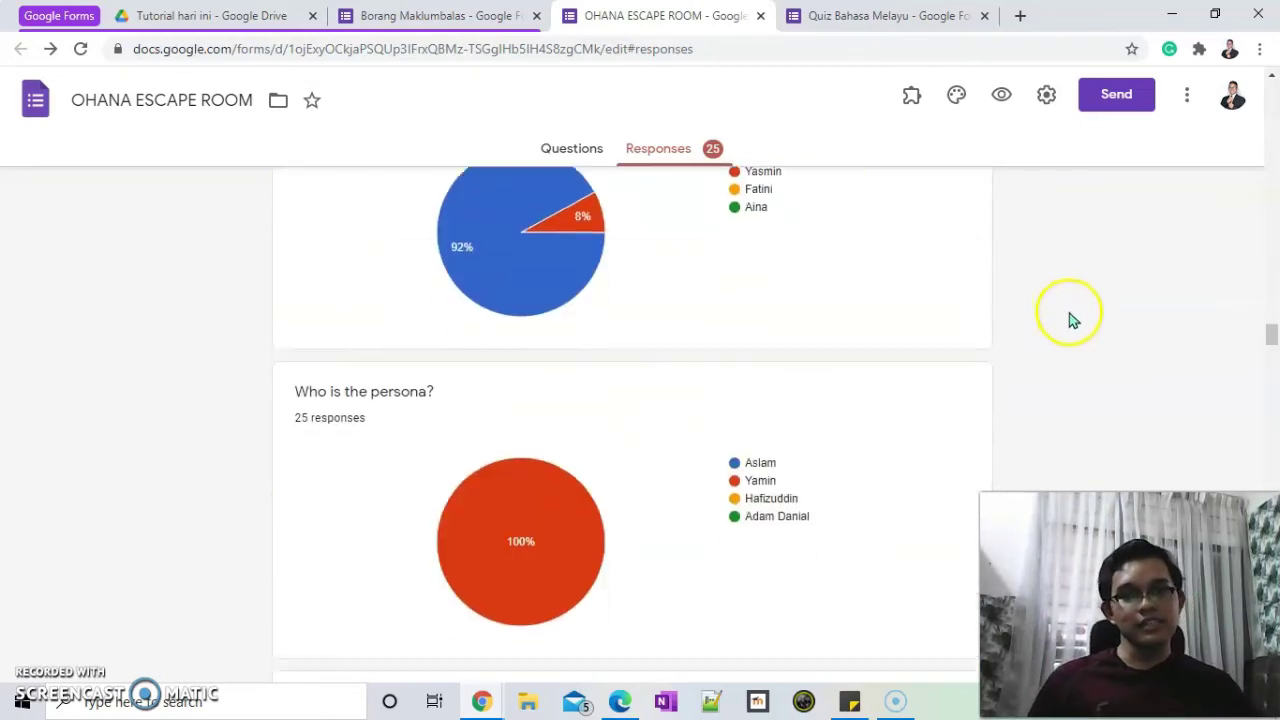
{"action": "scroll", "coordinate": [1040, 415], "scroll_direction": "down", "scroll_amount": 8}
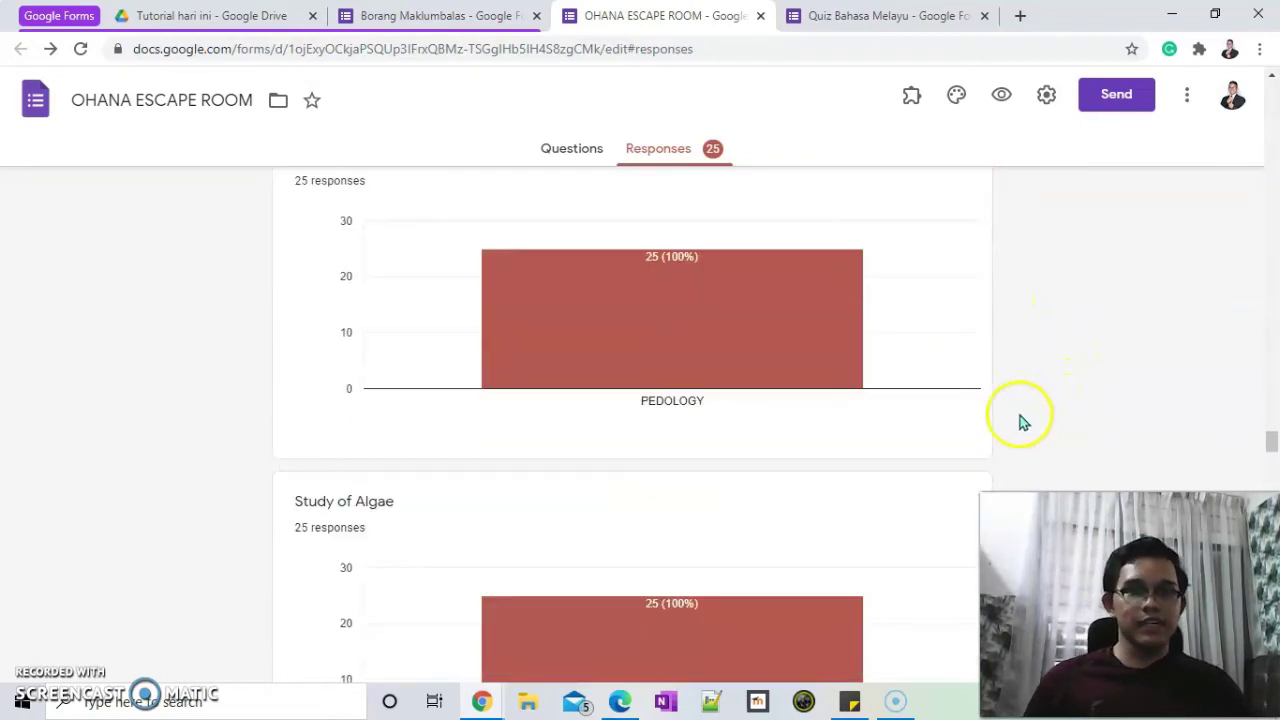
Switch to the Quiz Bahasa Melayu form, view its response summary, and examine the Insights section with the points distribution.
{"action": "left_click", "coordinate": [440, 15]}
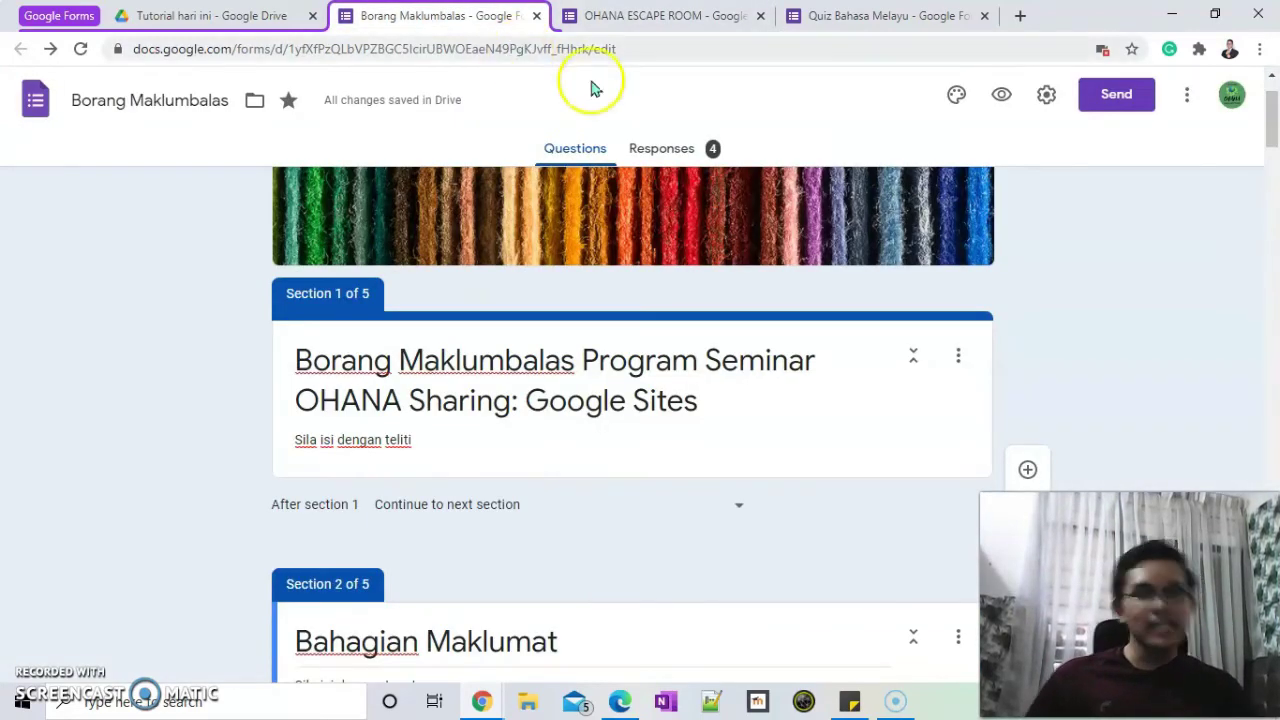
{"action": "left_click", "coordinate": [860, 15]}
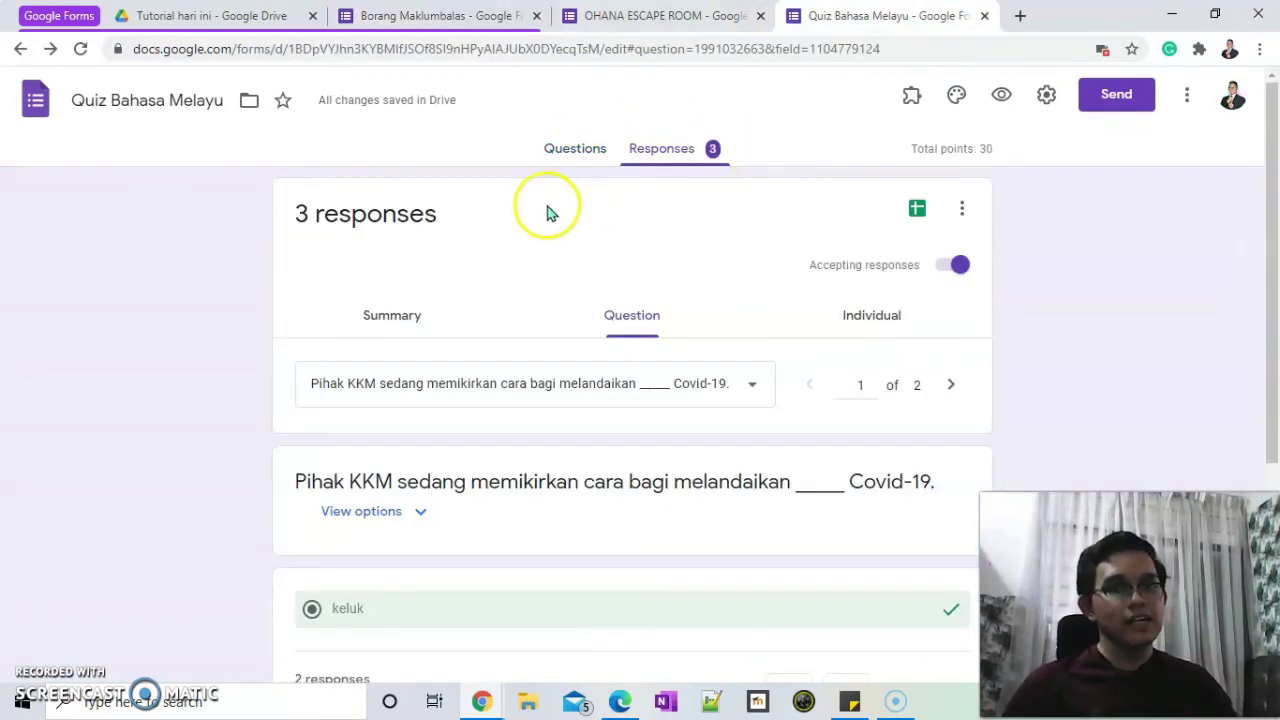
{"action": "left_click", "coordinate": [409, 314]}
{"action": "scroll", "coordinate": [515, 360], "scroll_direction": "down", "scroll_amount": 4}
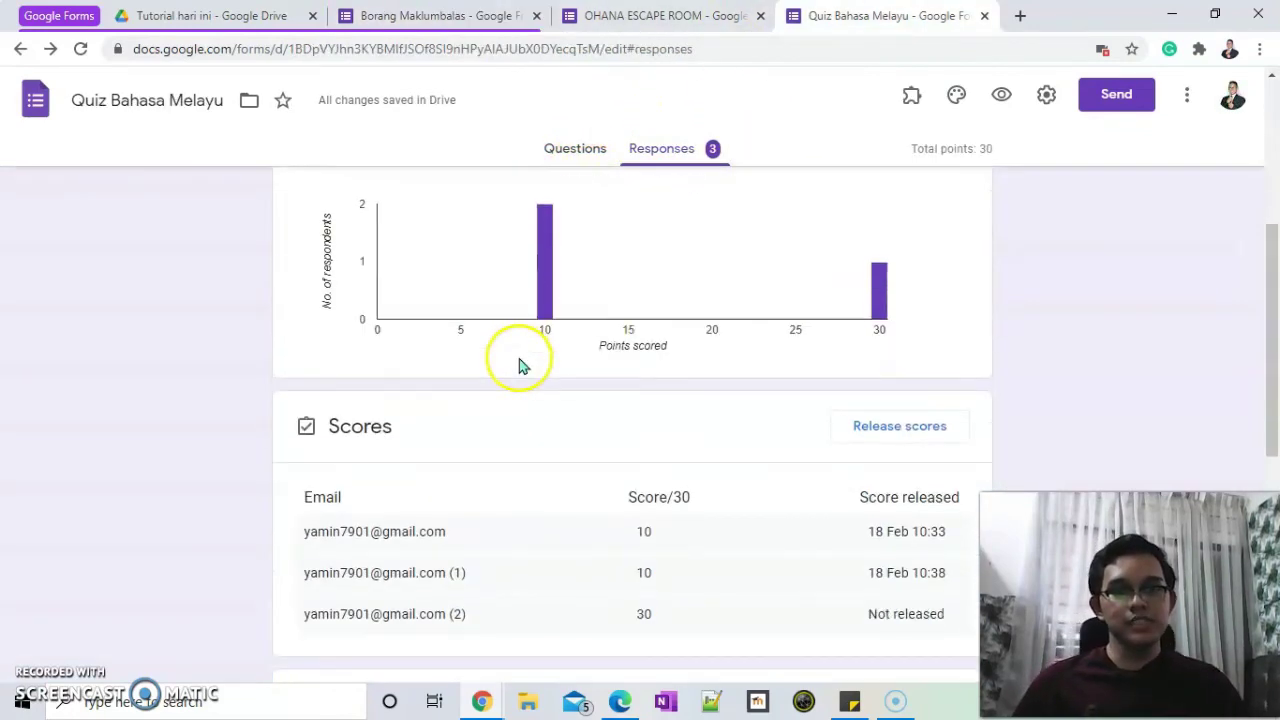
{"action": "scroll", "coordinate": [520, 365], "scroll_direction": "up", "scroll_amount": 2}
{"action": "scroll", "coordinate": [606, 429], "scroll_direction": "down", "scroll_amount": 1}
{"action": "scroll", "coordinate": [606, 429], "scroll_direction": "up", "scroll_amount": 1}
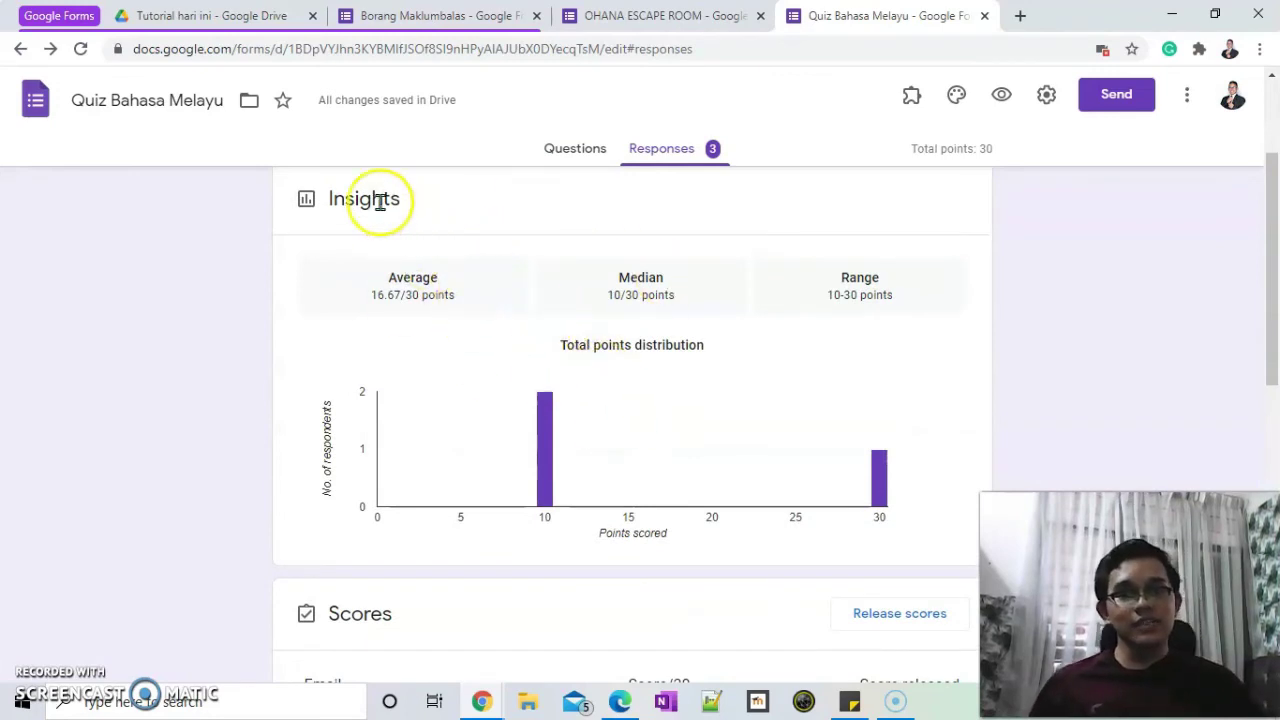
{"action": "left_click_drag", "start_coordinate": [399, 197], "coordinate": [281, 190]}
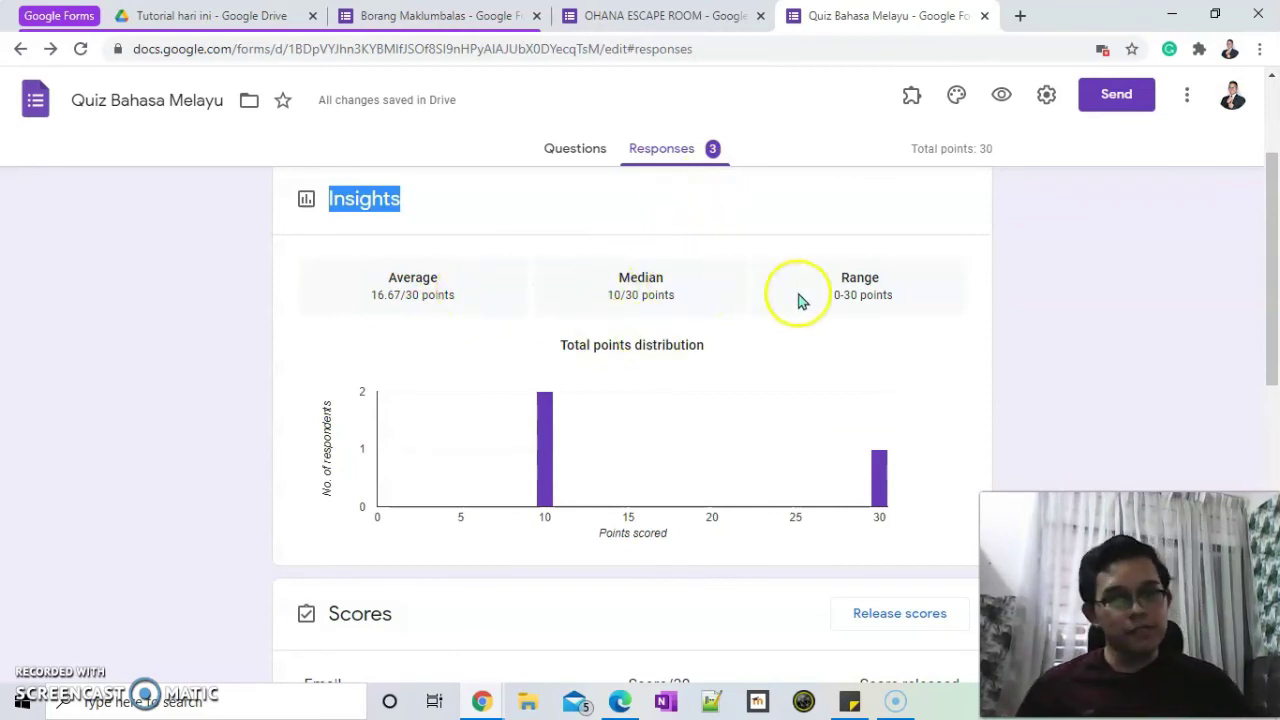
Examine the quiz's Scores table with release status, and the summaries for the Covid-19 and Hang Jebat questions.
{"action": "scroll", "coordinate": [887, 298], "scroll_direction": "down", "scroll_amount": 3}
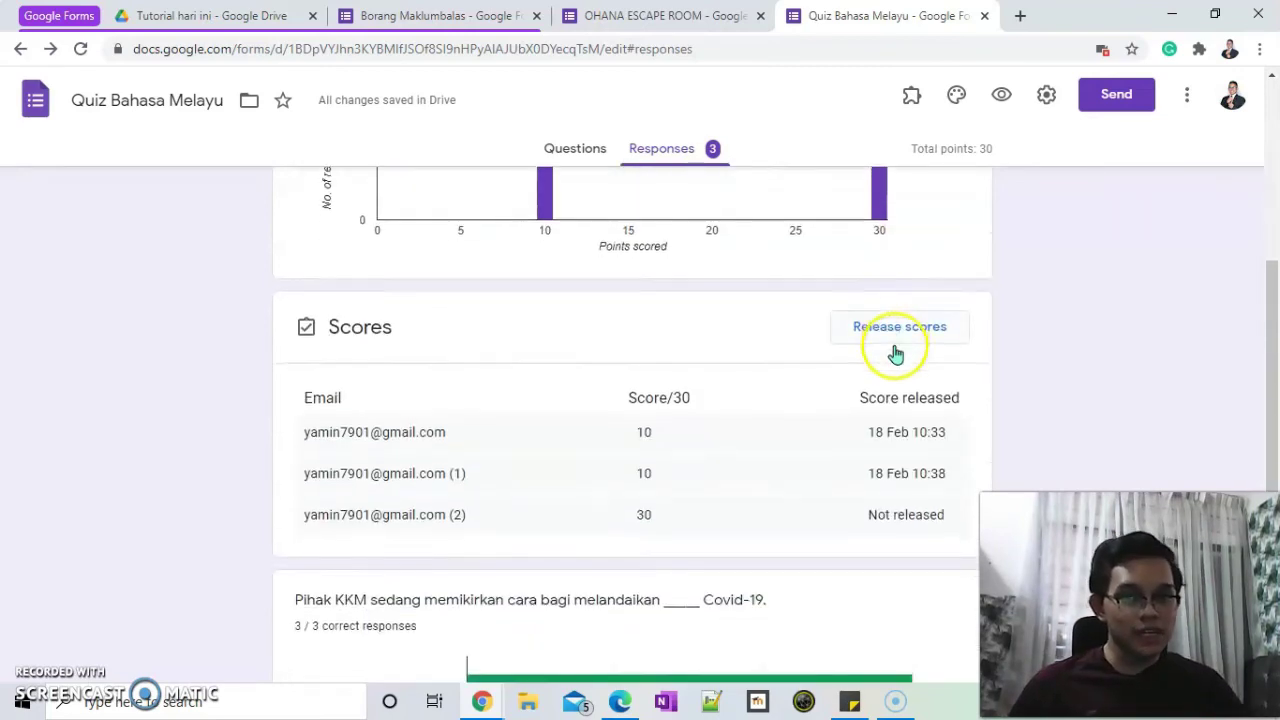
{"action": "scroll", "coordinate": [894, 349], "scroll_direction": "down", "scroll_amount": 1}
{"action": "scroll", "coordinate": [895, 352], "scroll_direction": "down", "scroll_amount": 4}
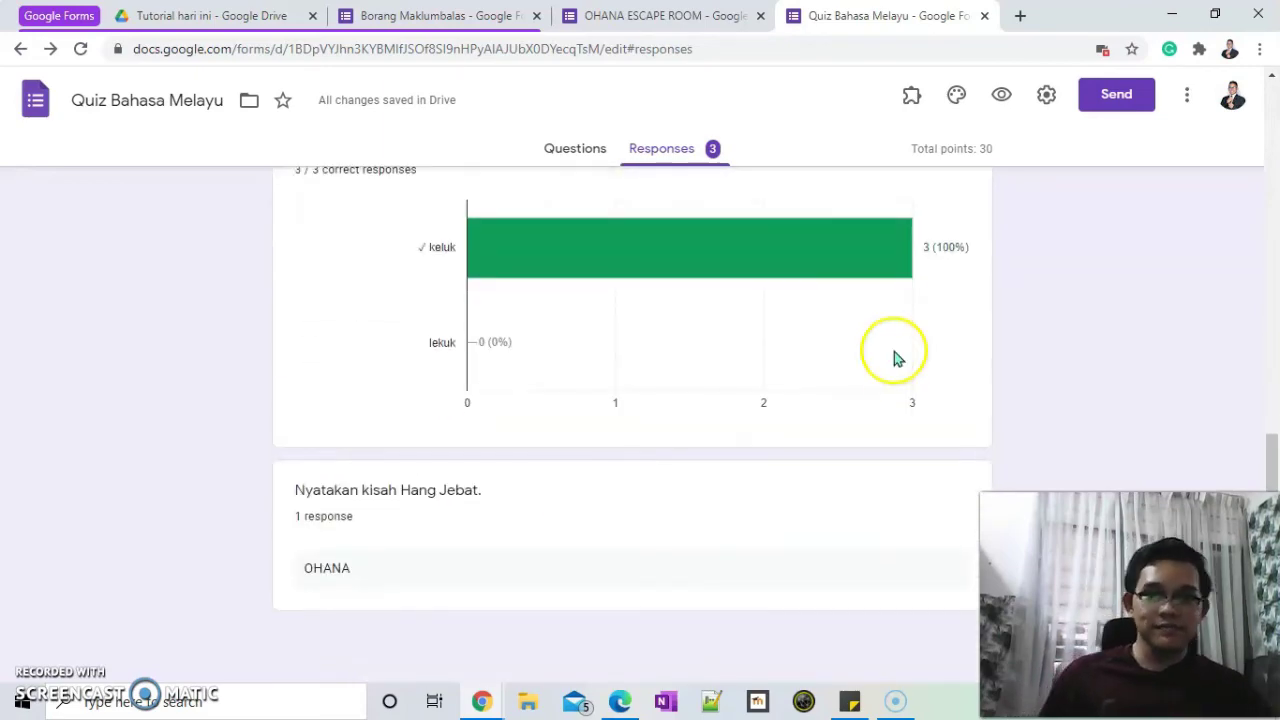
{"action": "scroll", "coordinate": [890, 360], "scroll_direction": "up", "scroll_amount": 10}
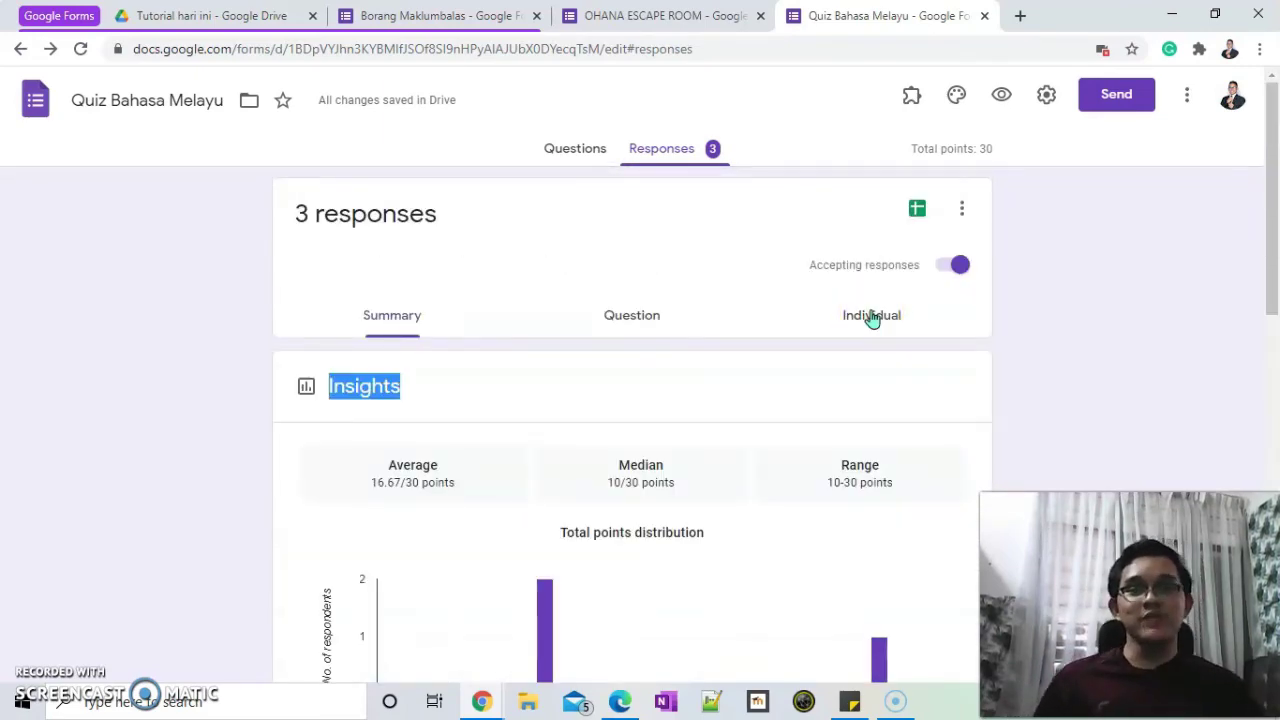